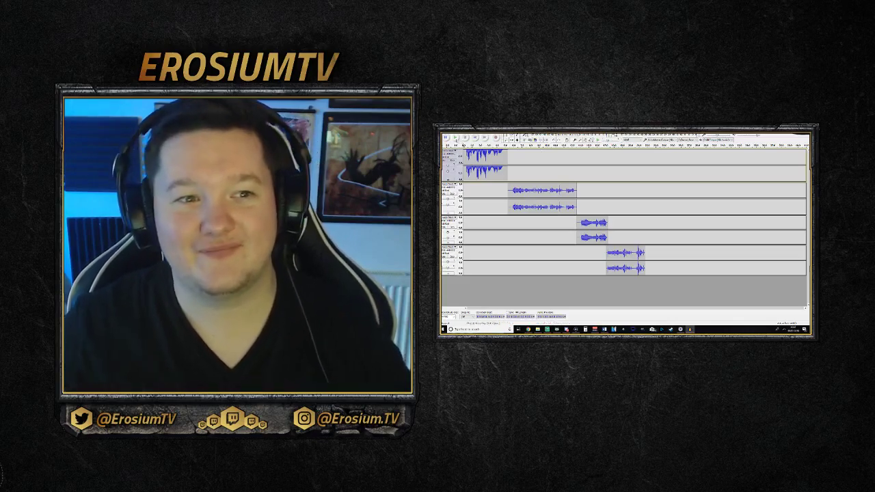
Play back the four recorded clips, replay from the third track, then switch to Streamlabs Chatbot
key(space)
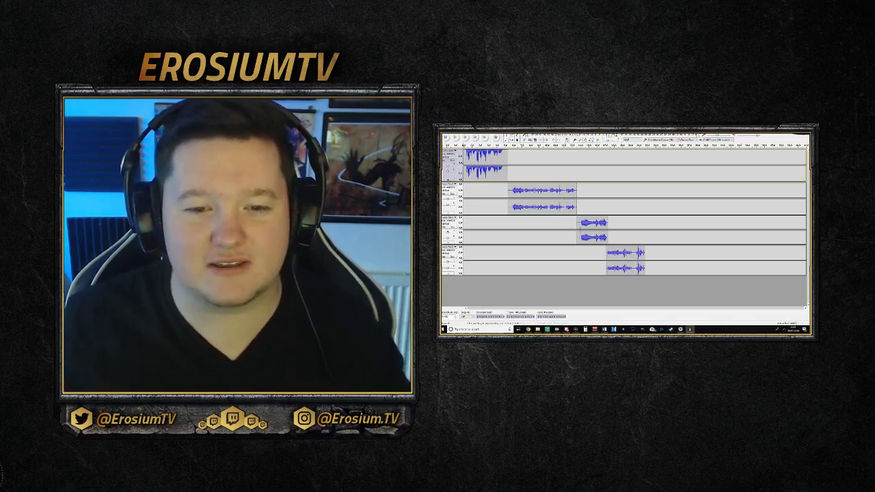
click(574, 225)
key(space)
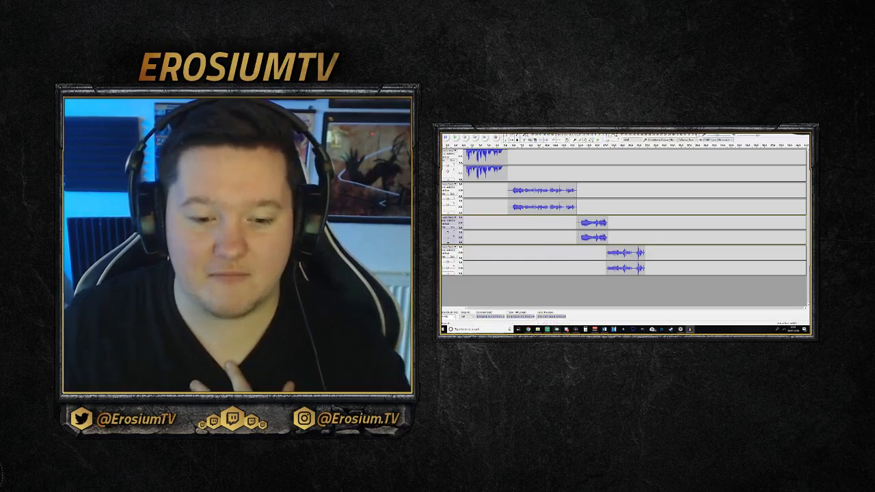
key(alt+Tab)
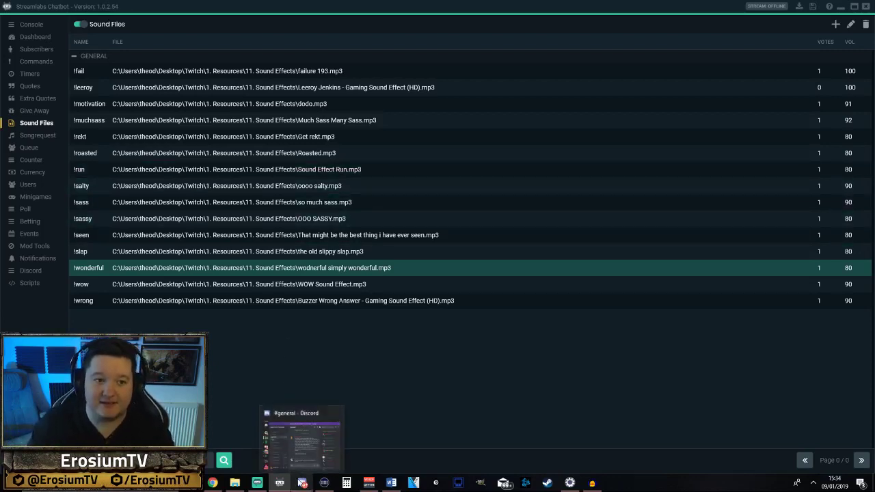
click(592, 483)
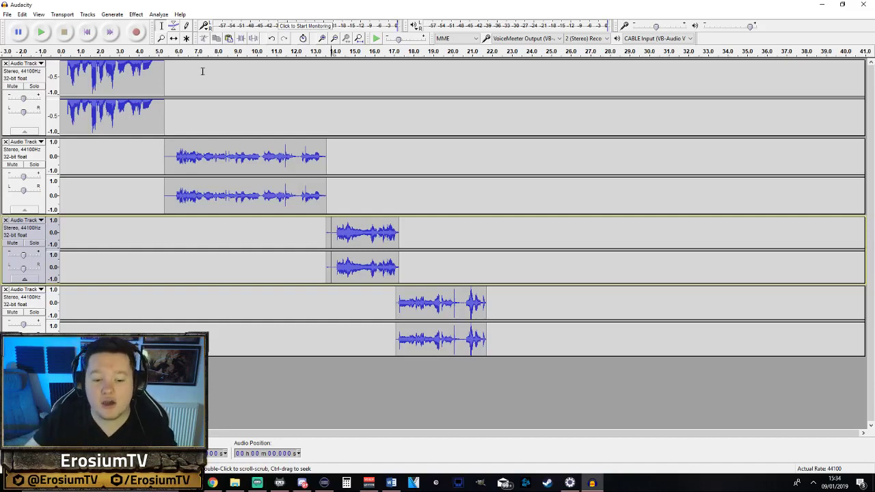
click(279, 482)
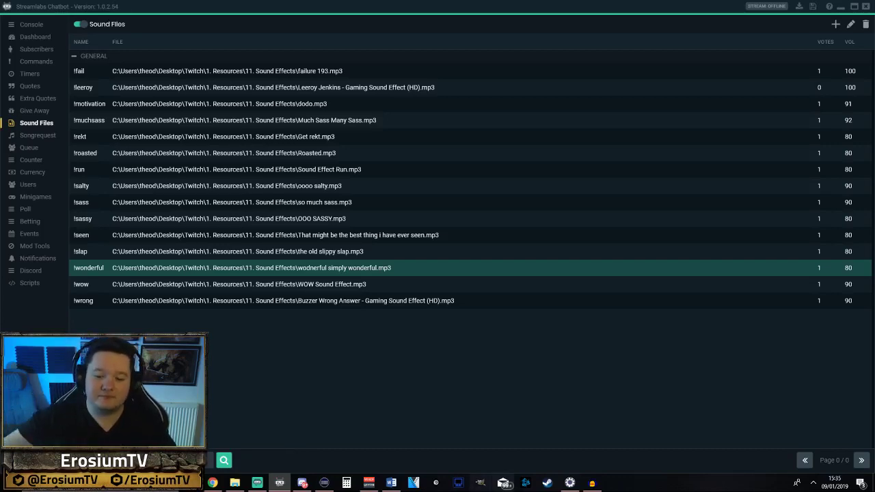
click(592, 482)
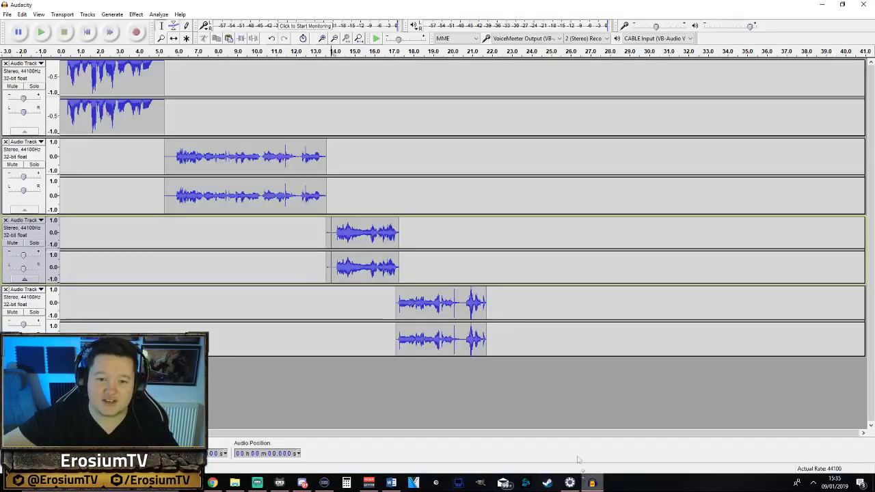
Delete the four old recorded tracks one by one, leaving an empty Audacity timeline
click(484, 354)
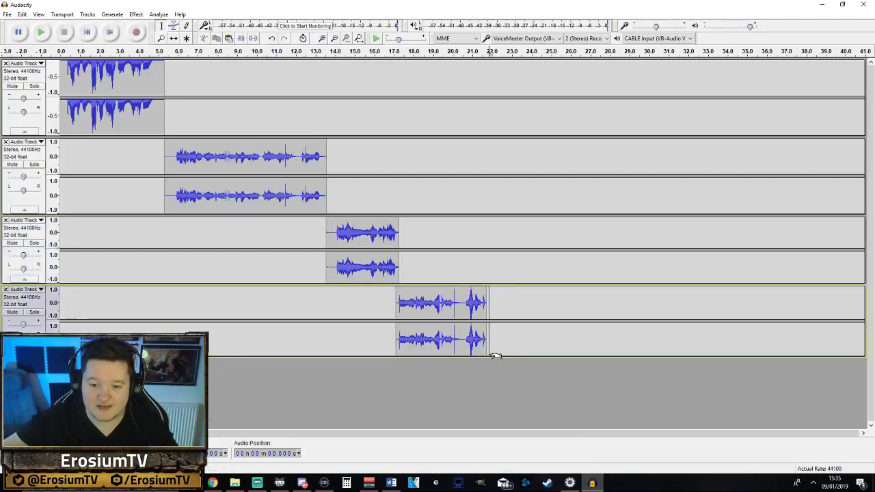
click(5, 64)
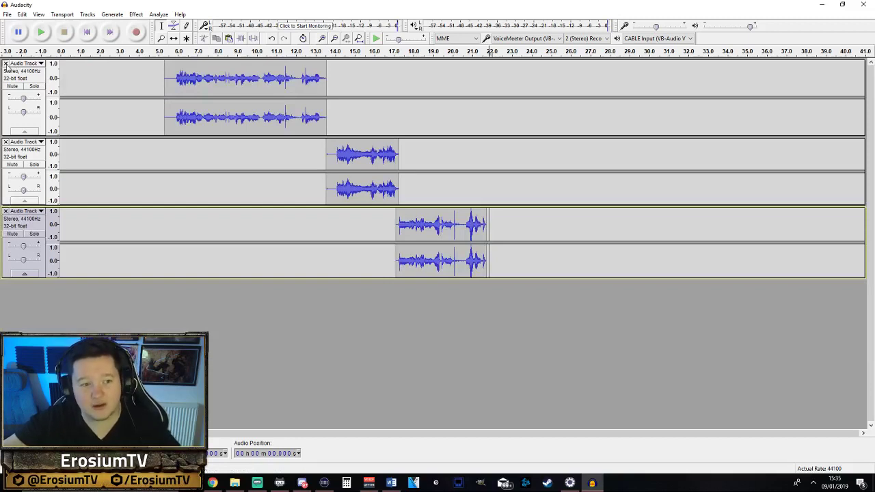
click(5, 64)
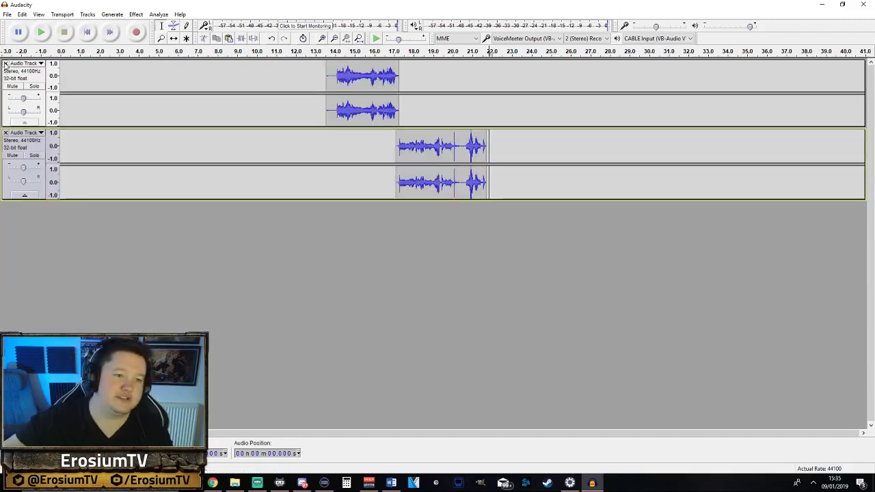
click(5, 63)
click(5, 64)
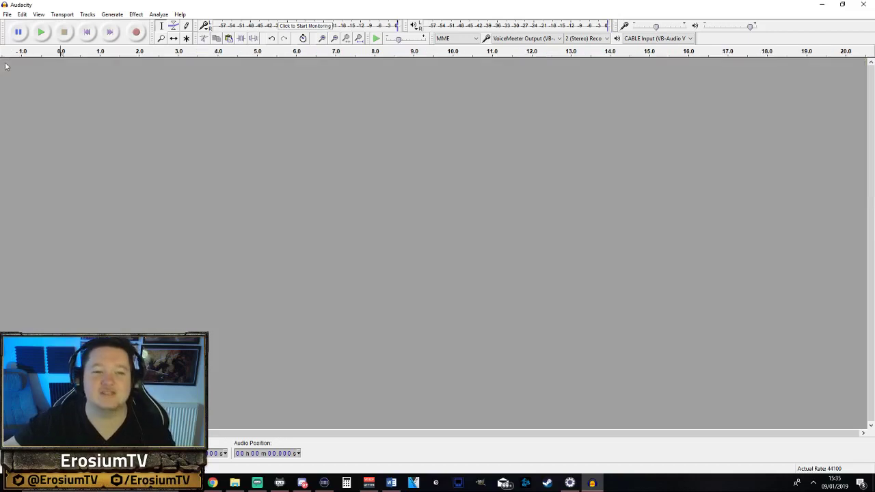
Record a new clip and cut the silent first second from its start
click(136, 33)
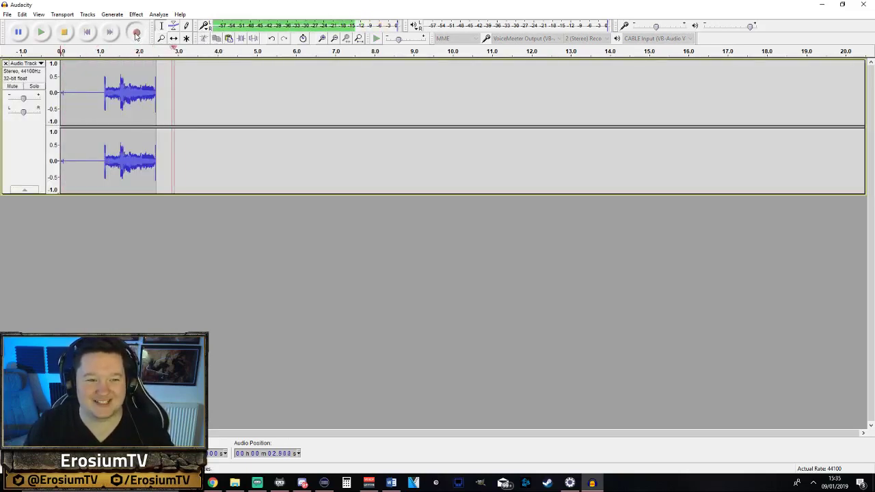
click(64, 33)
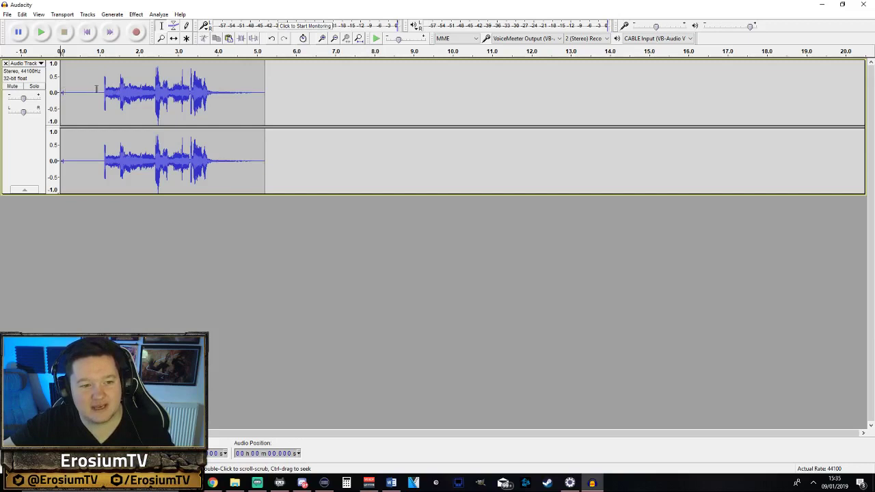
drag(100, 89, 60, 88)
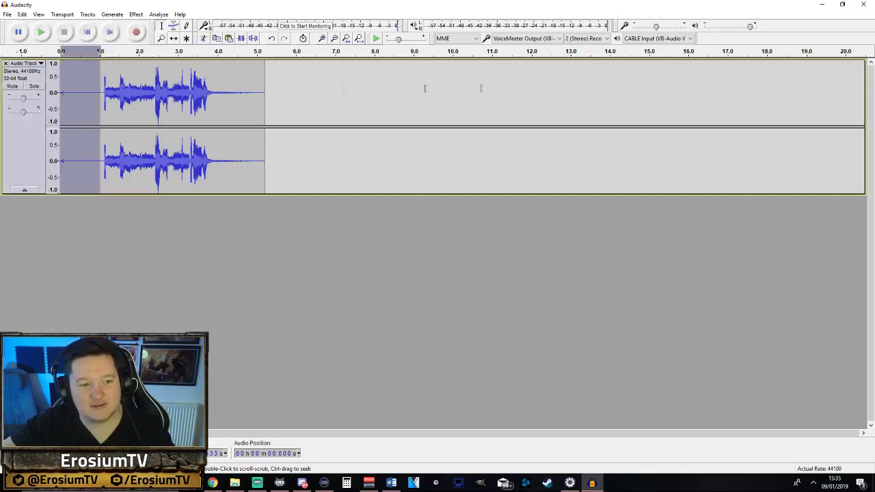
click(100, 73)
drag(100, 73, 60, 75)
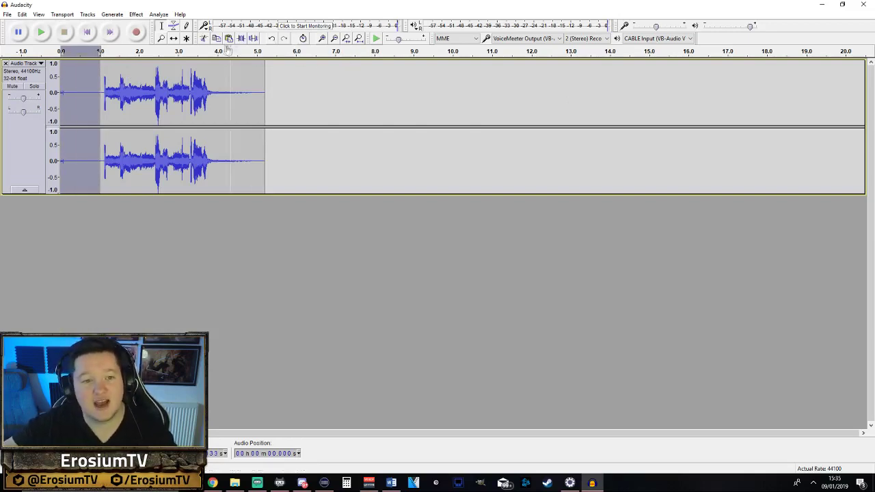
click(204, 39)
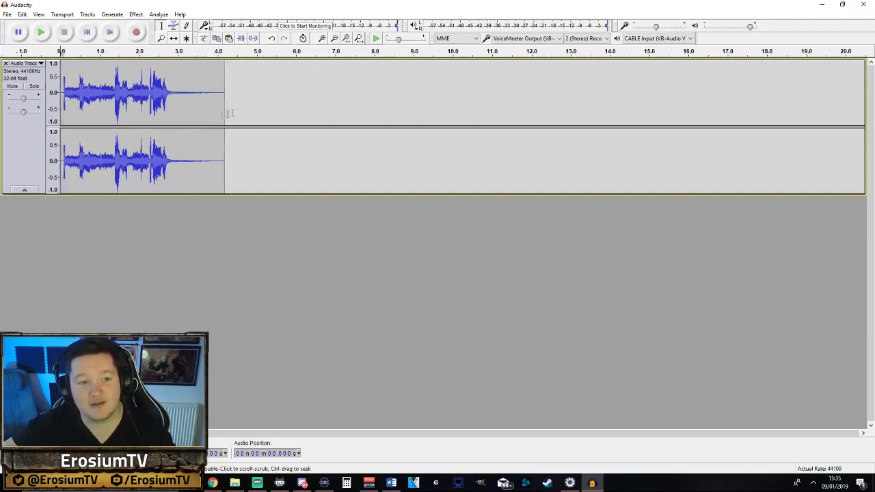
Cut the quiet tail after 3.3 seconds so only the spoken audio remains
drag(191, 88, 225, 87)
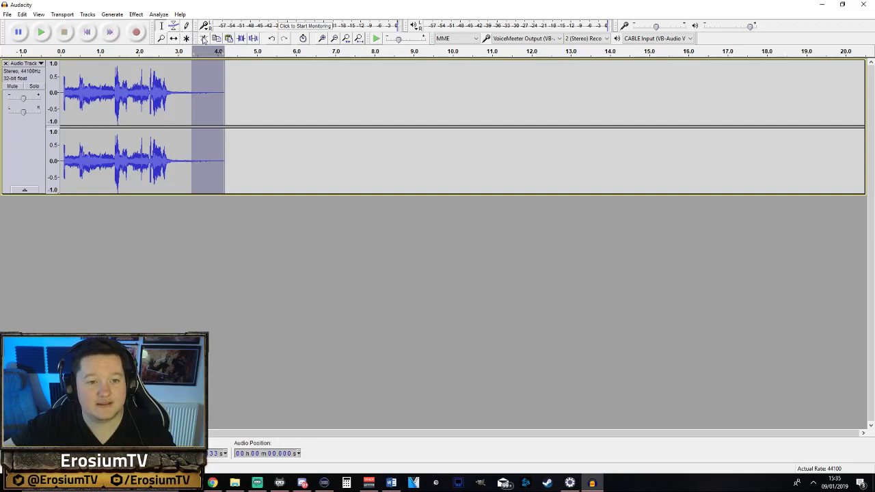
click(204, 39)
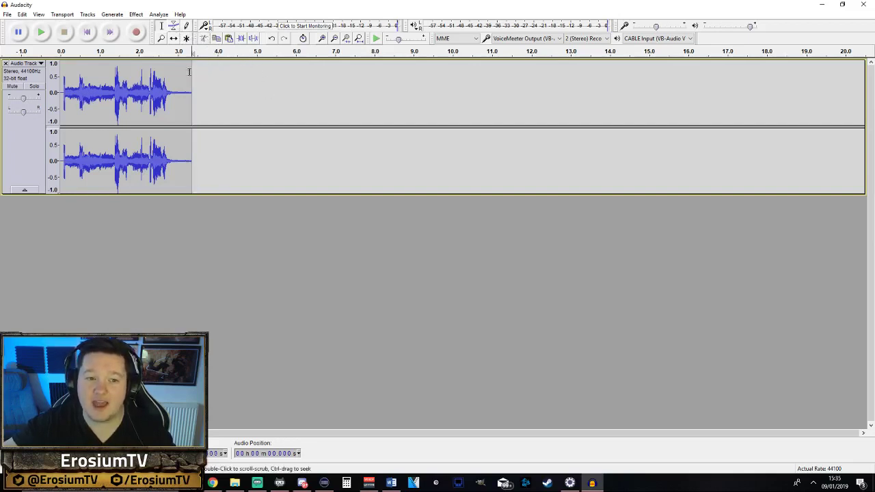
drag(184, 77, 190, 77)
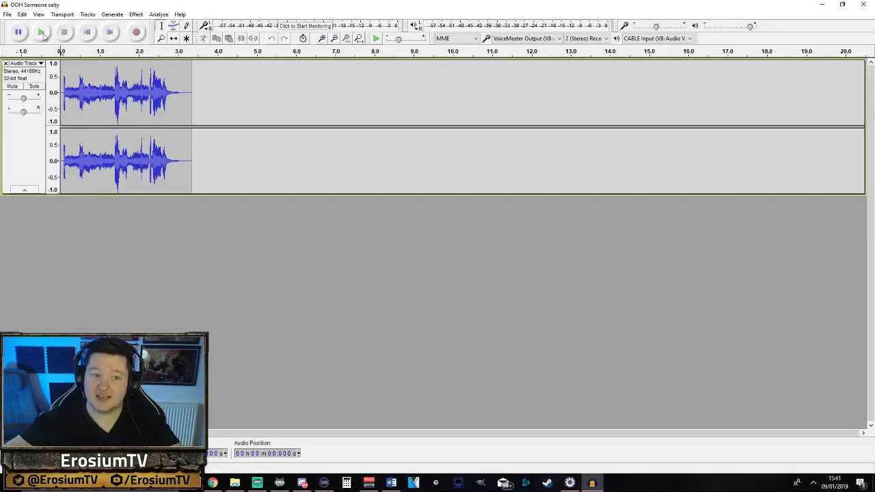
Play the trimmed clip and save it over the 'OOH Someone salty' project on the Desktop
click(41, 32)
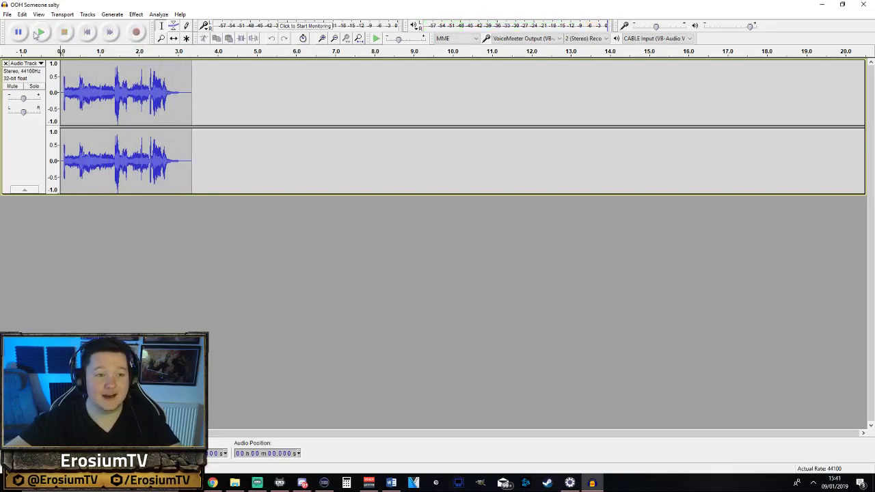
click(6, 15)
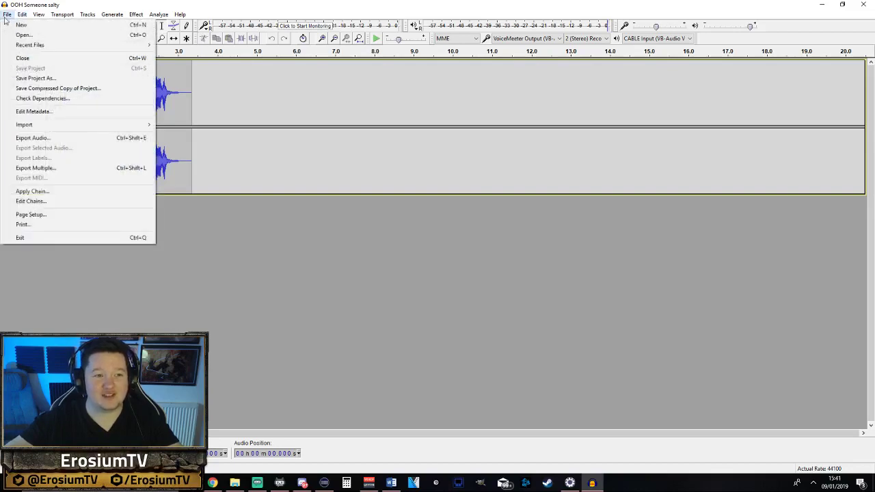
click(43, 79)
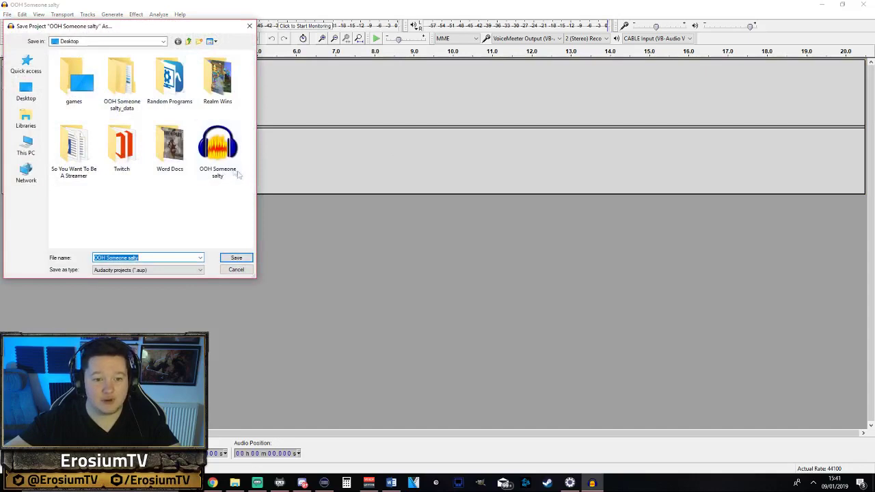
click(235, 171)
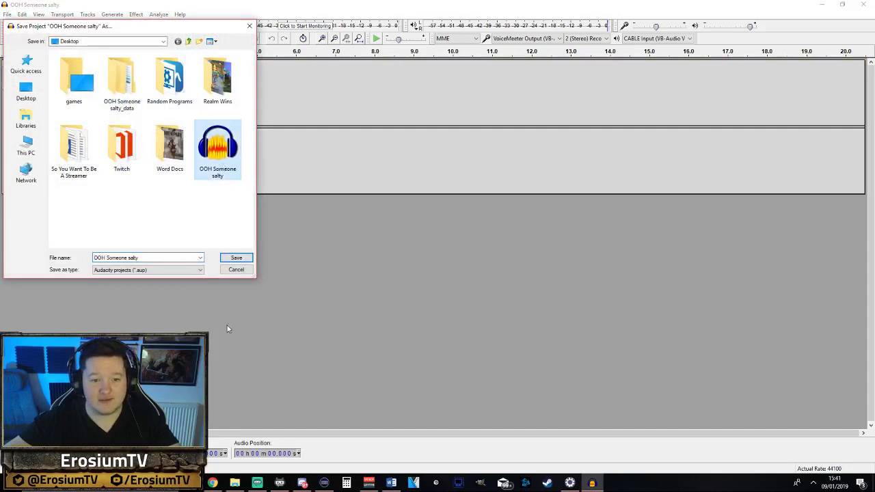
click(239, 261)
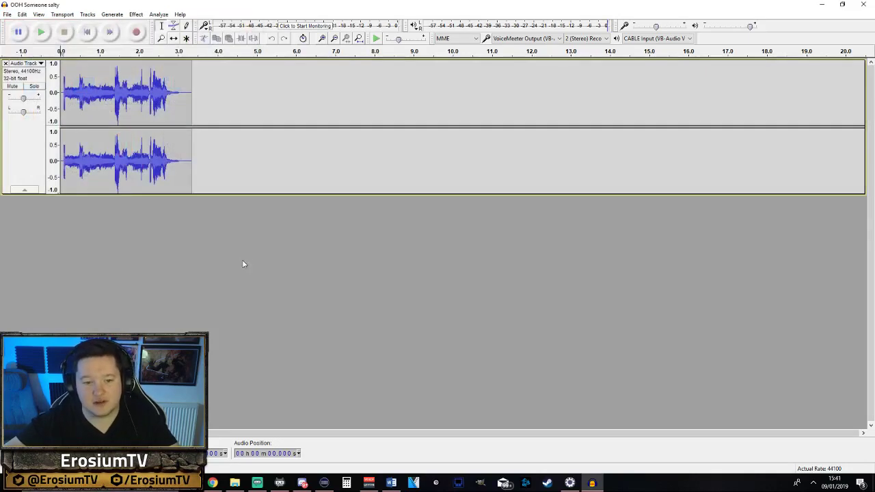
Export the clip as the MP3 'OOH Someone salty' on the Desktop with default metadata
click(7, 14)
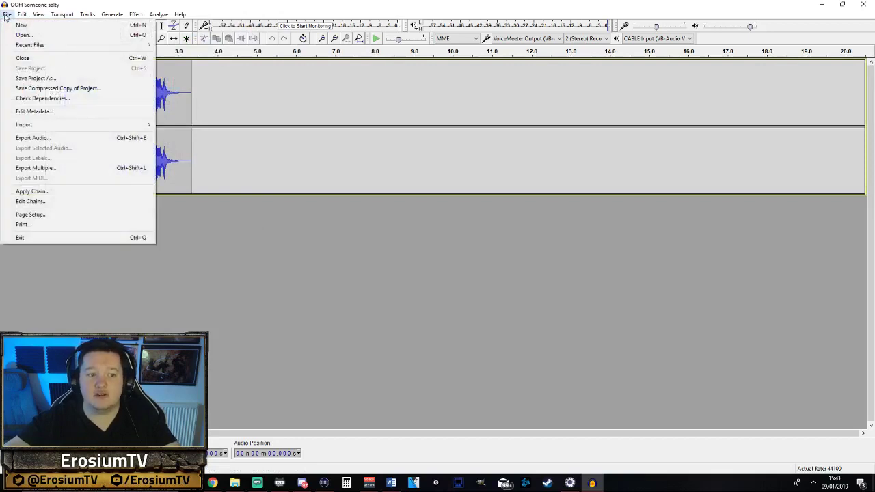
click(97, 143)
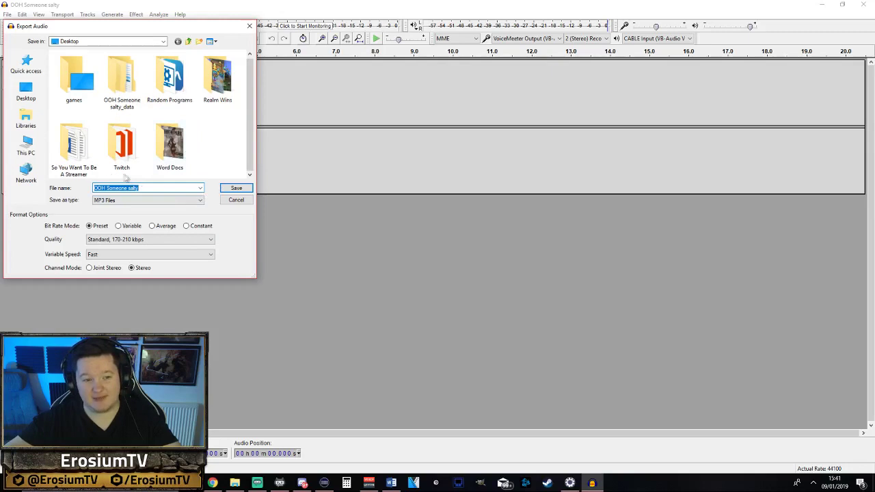
click(112, 201)
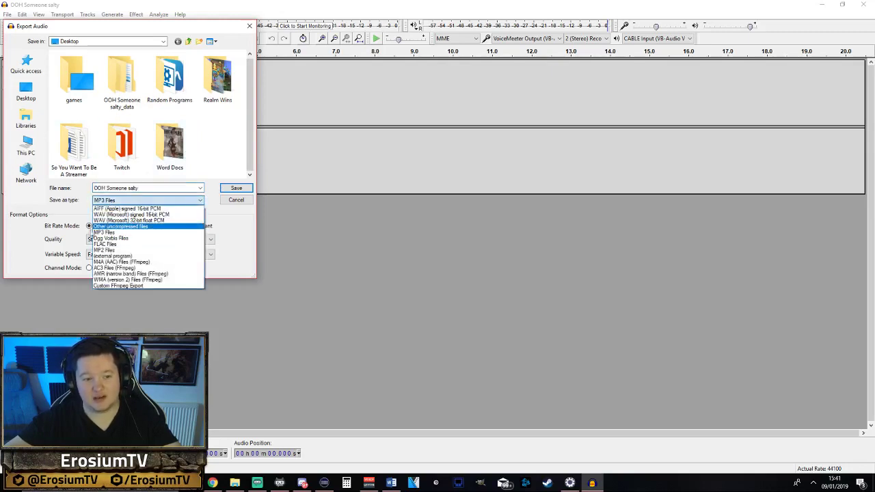
click(107, 233)
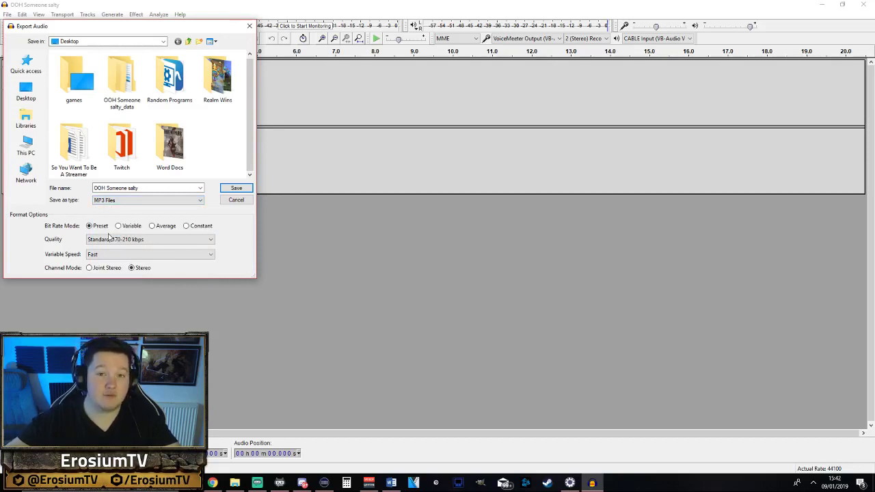
click(119, 200)
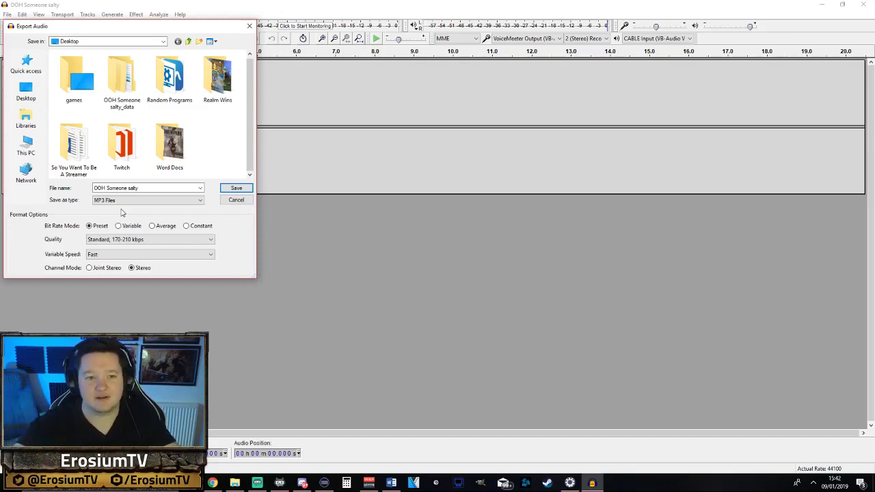
click(236, 188)
click(490, 356)
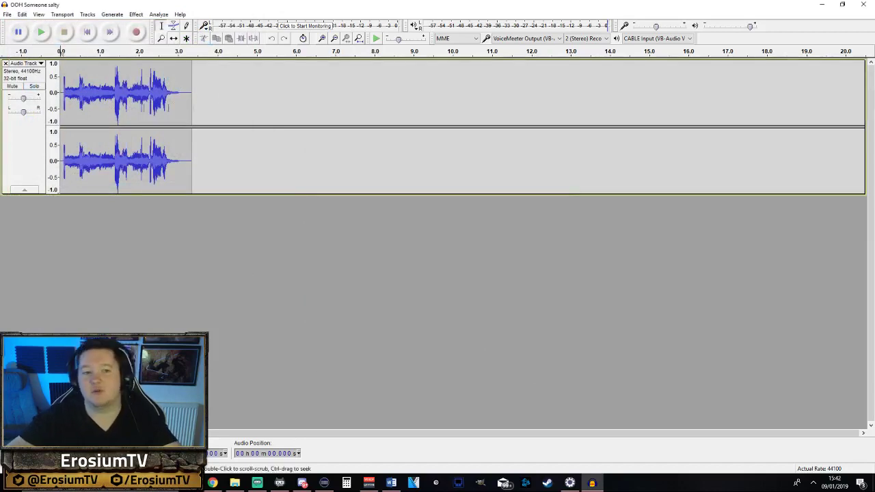
click(823, 4)
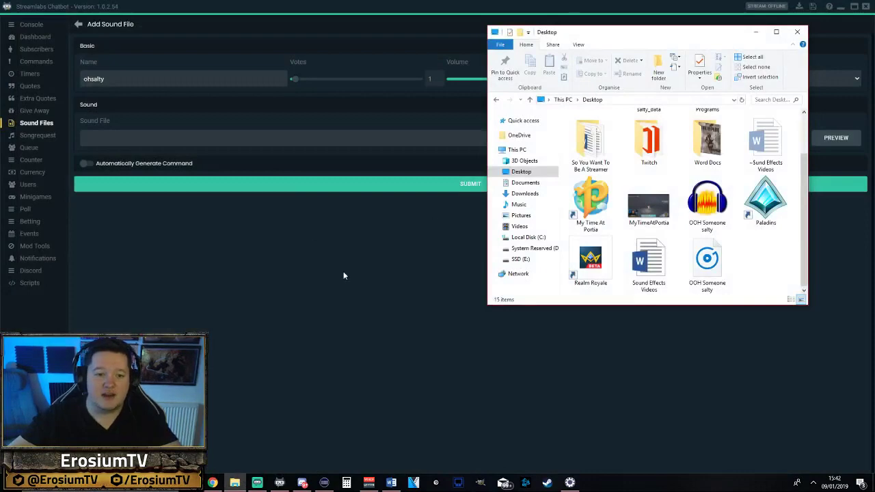
Abandon the unfinished add-sound form and bring up the Twitch connection settings from the console
click(344, 275)
click(79, 24)
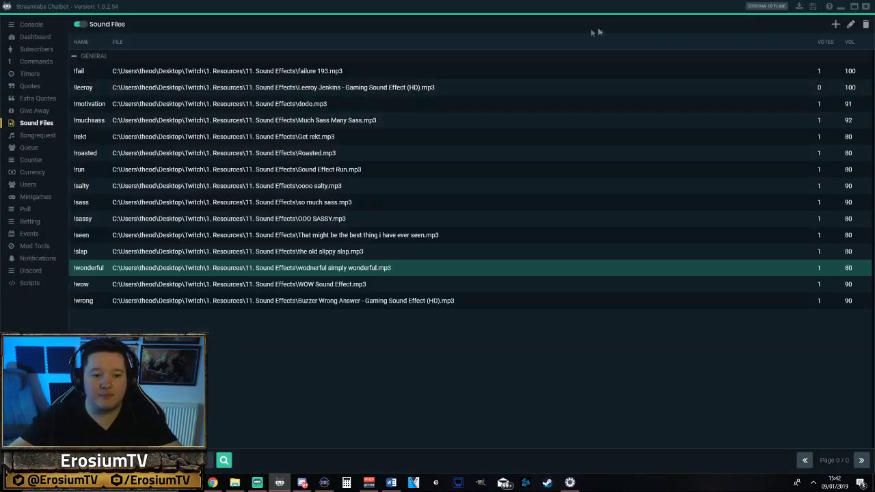
click(31, 26)
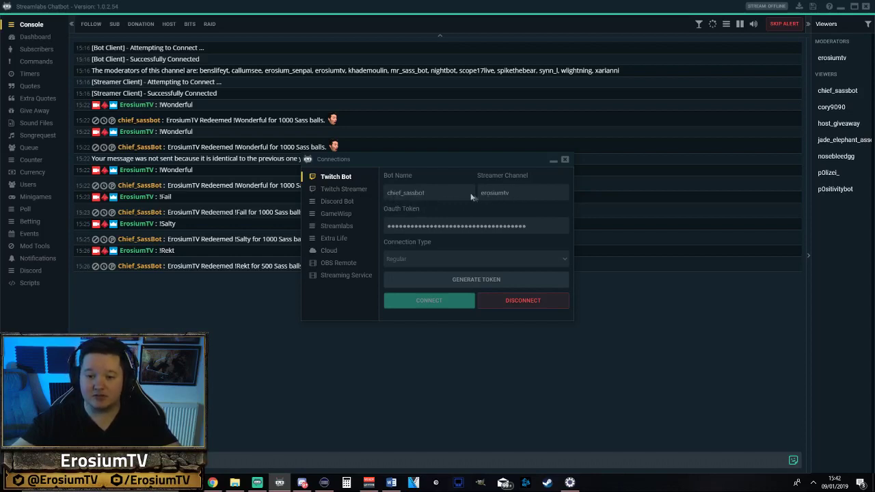
Review the Twitch Streamer and Twitch Bot connections, then close them and return to Sound Files
click(343, 188)
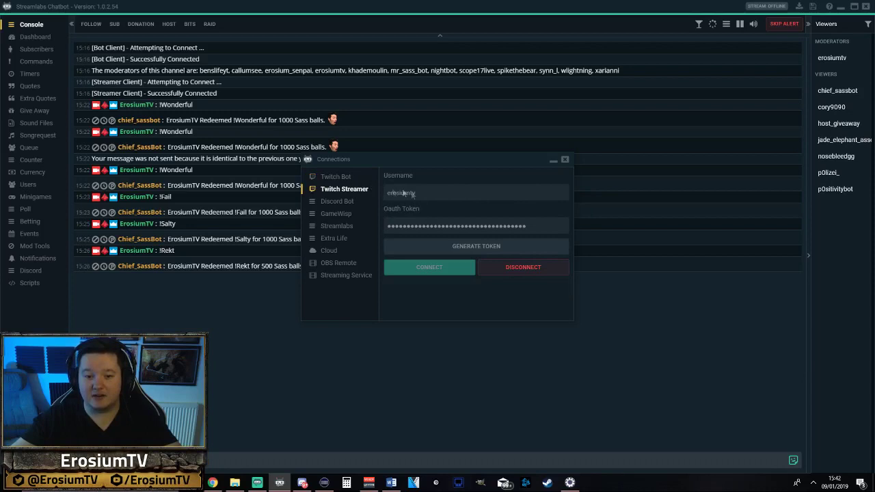
click(355, 178)
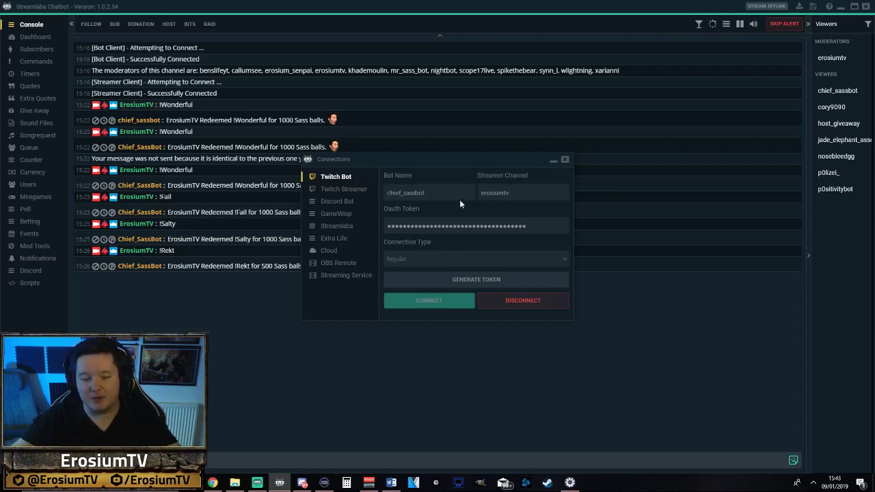
click(564, 160)
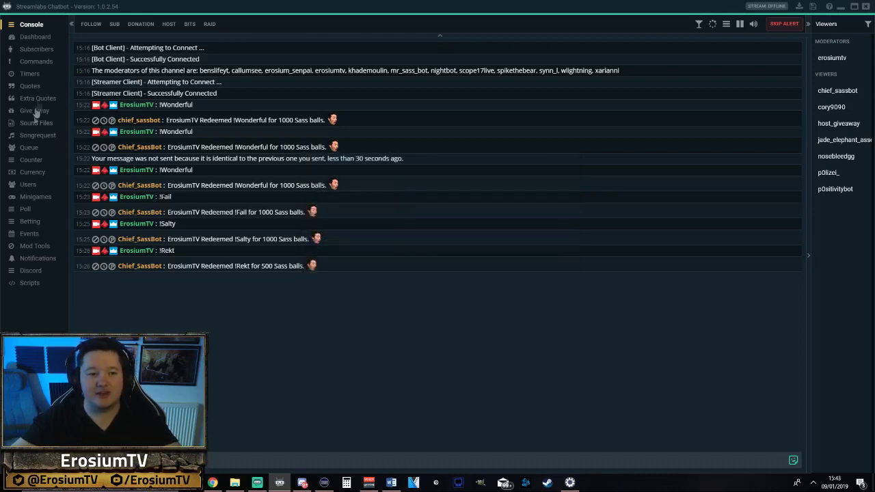
click(37, 123)
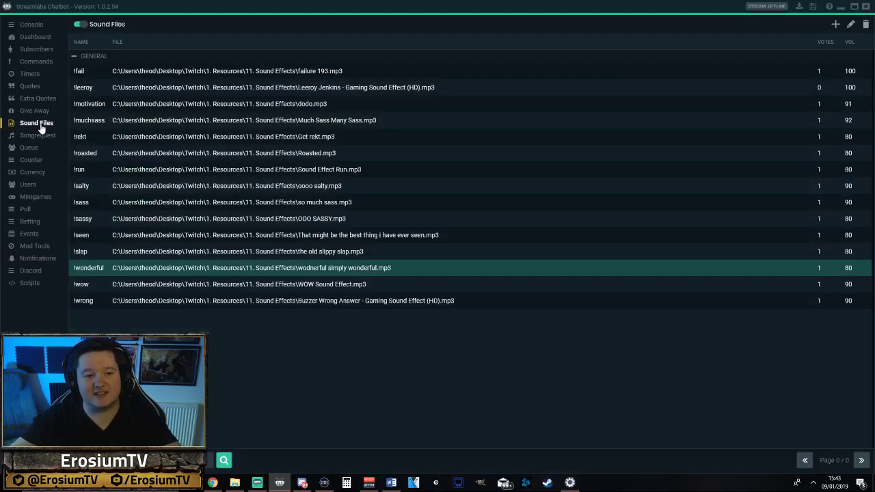
Add a new sound file named 'ohsalty' with its volume kept at 90
click(835, 26)
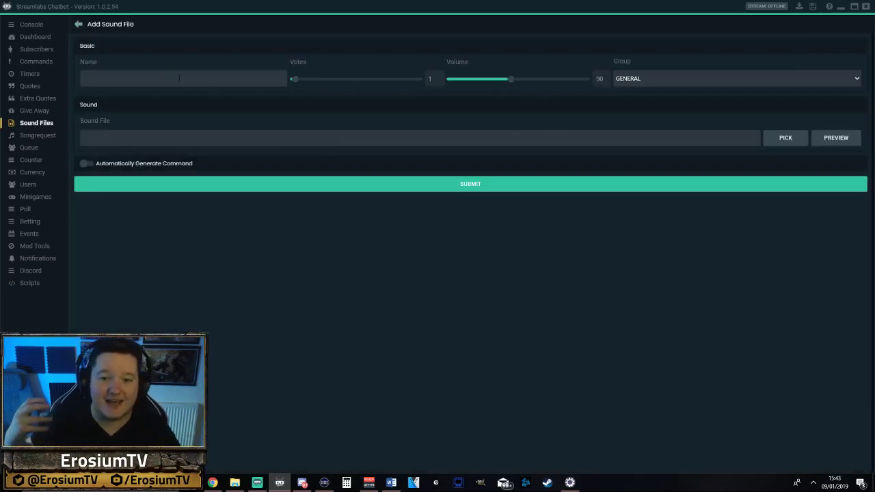
click(179, 78)
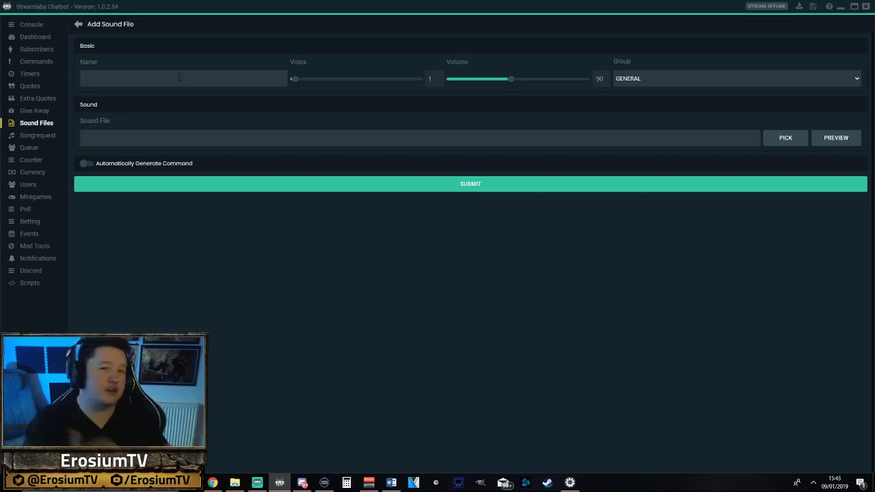
text(ohsalty)
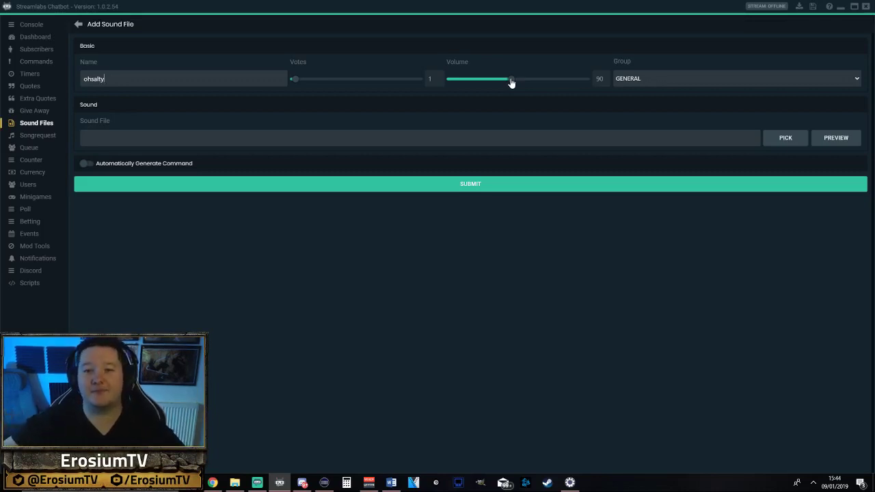
mouse_move(516, 81)
mouse_down()
mouse_move(525, 80)
mouse_move(507, 80)
mouse_up()
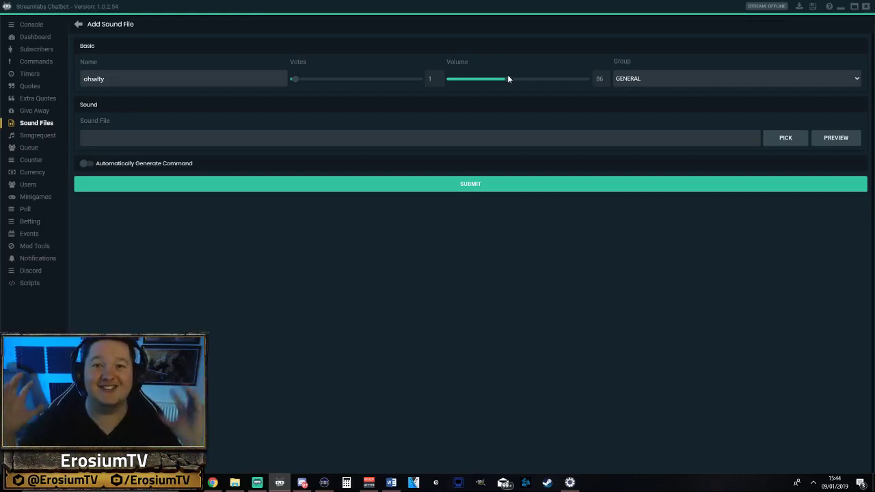
drag(507, 79, 514, 81)
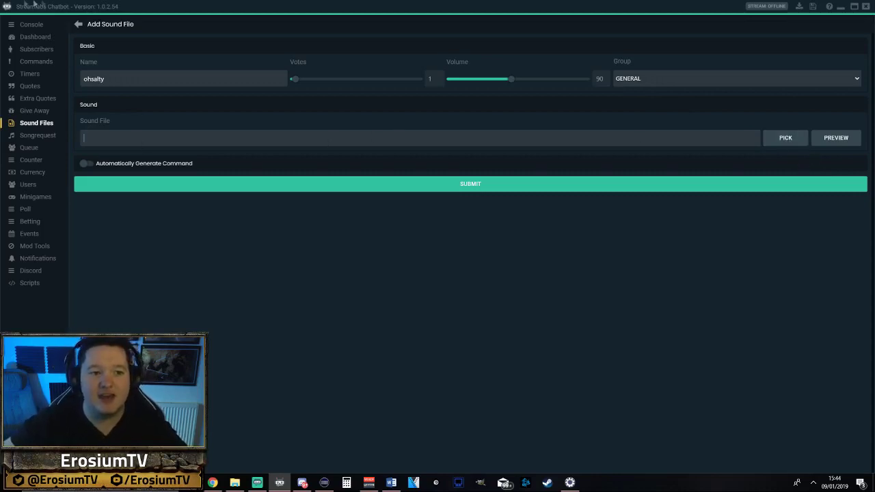
Pick 'OOH Someone salty' from the Desktop as the ohsalty entry's audio file
click(792, 140)
click(506, 230)
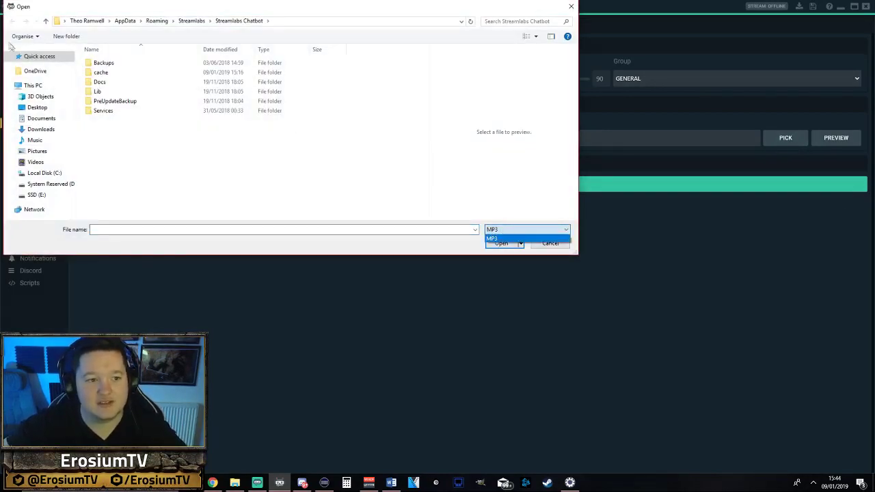
click(32, 110)
click(32, 109)
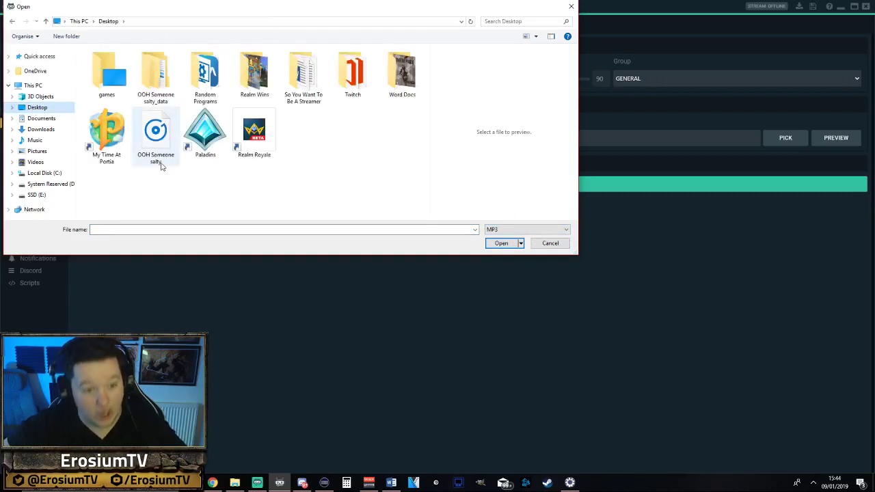
click(156, 140)
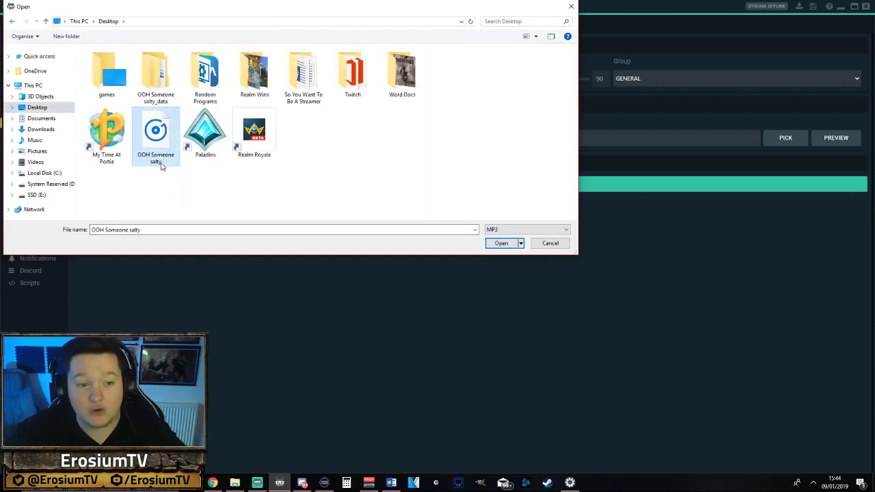
click(501, 243)
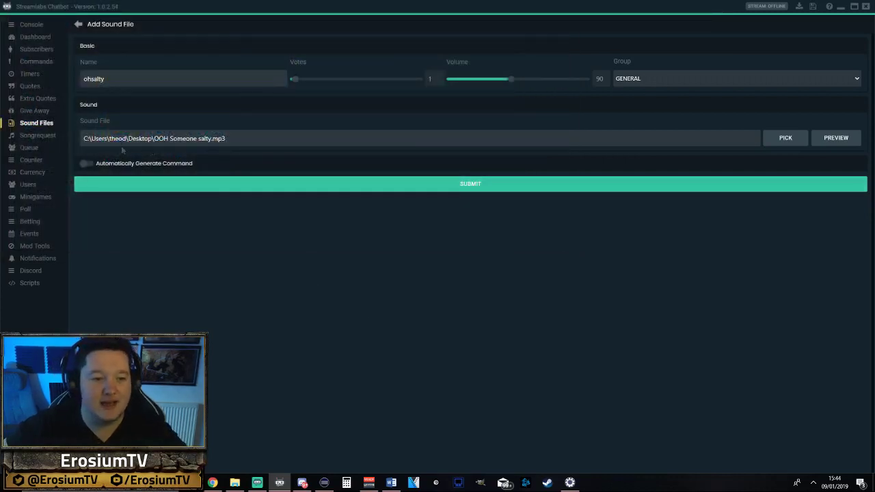
Turn on Automatically Generate Command and keep the command permission at Everyone
click(85, 164)
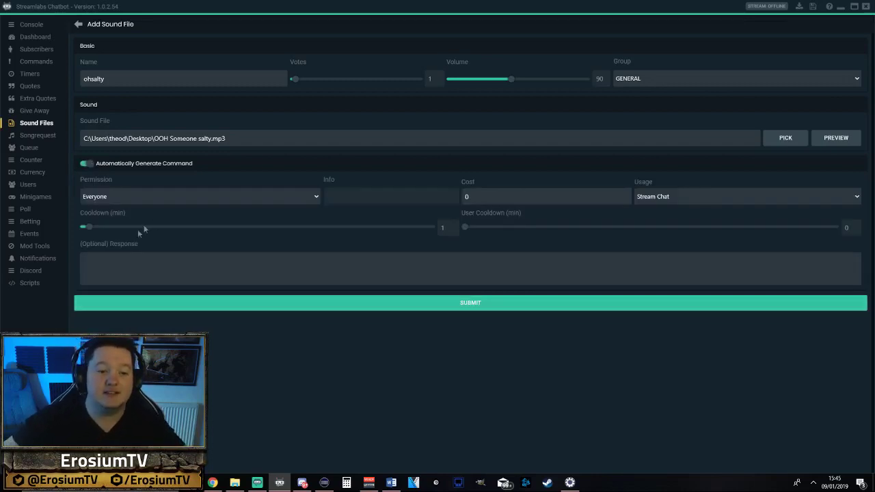
click(123, 198)
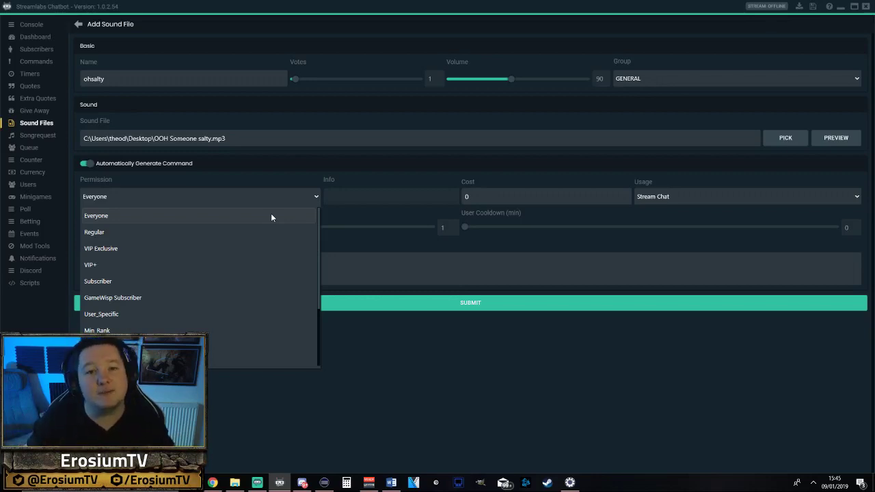
scroll(222, 251, down, 2)
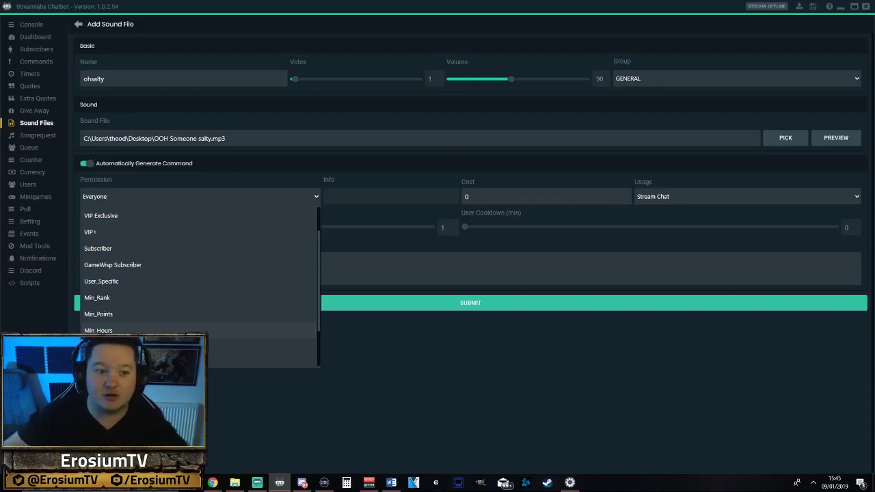
scroll(232, 242, up, 2)
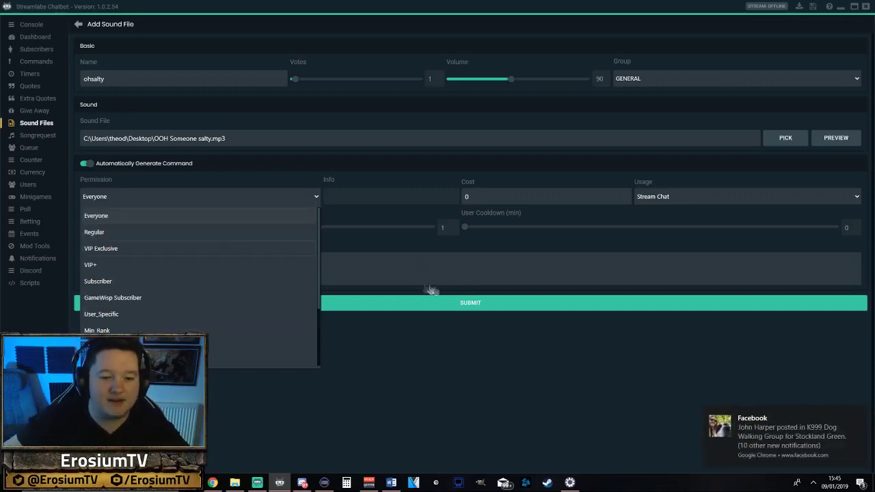
click(862, 417)
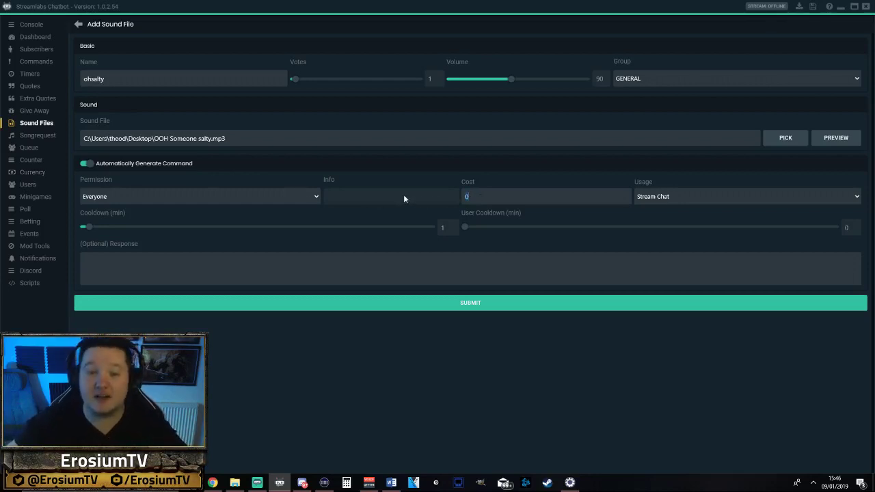
Give the ohsalty sound command a cost of 1000 and submit it
text(1000)
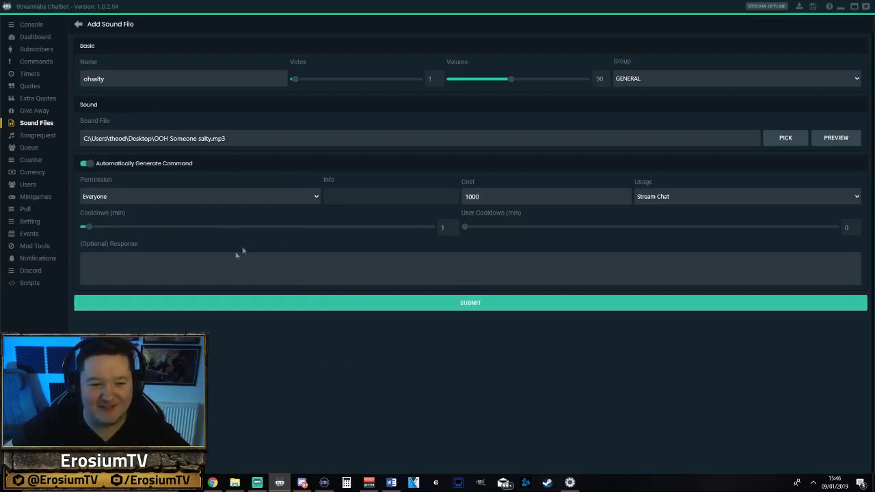
click(409, 308)
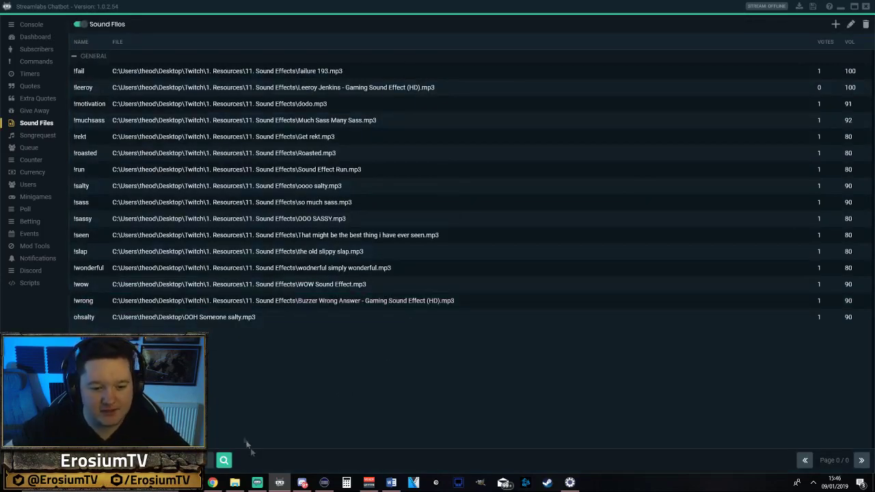
Select the new ohsalty entry in the sound list, then switch to the Twitch channel in Chrome
click(159, 317)
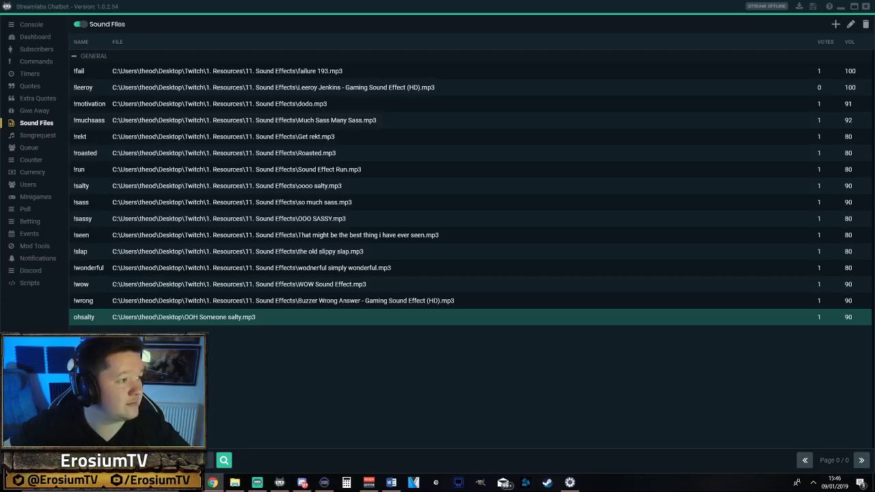
click(213, 482)
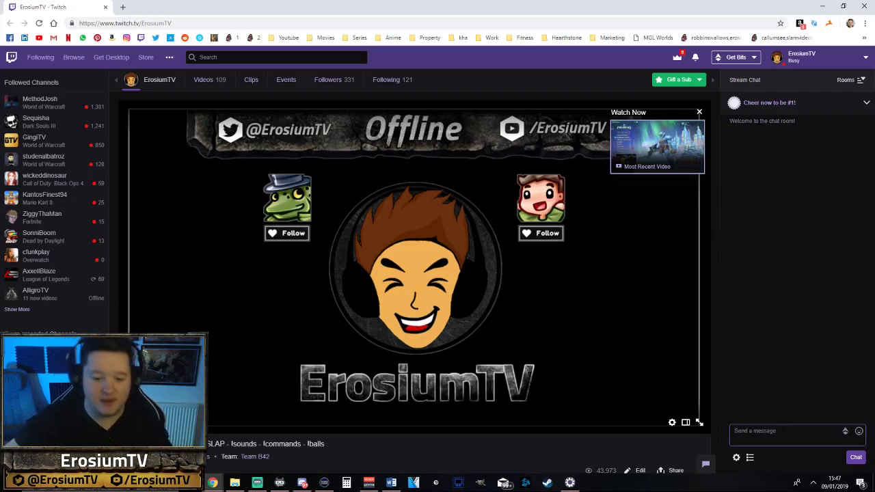
Test the !ohsalty command in the Twitch stream chat, then minimize Chrome
text(!)
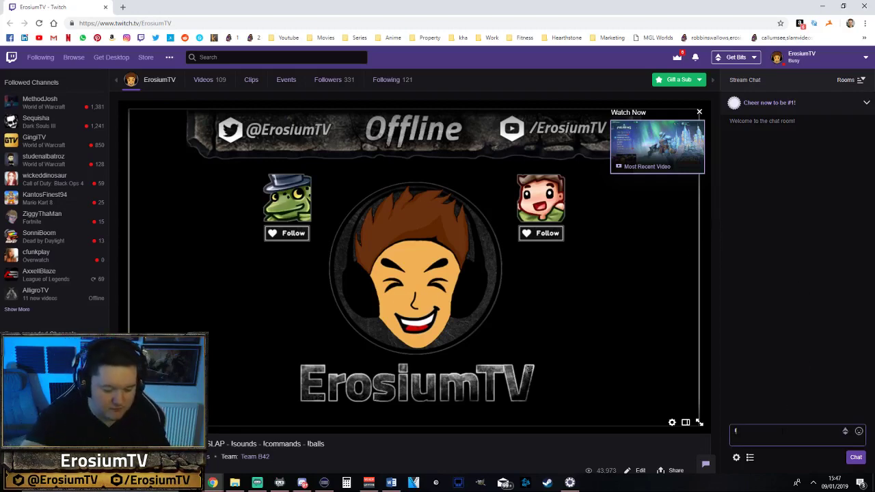
text(ohsalty)
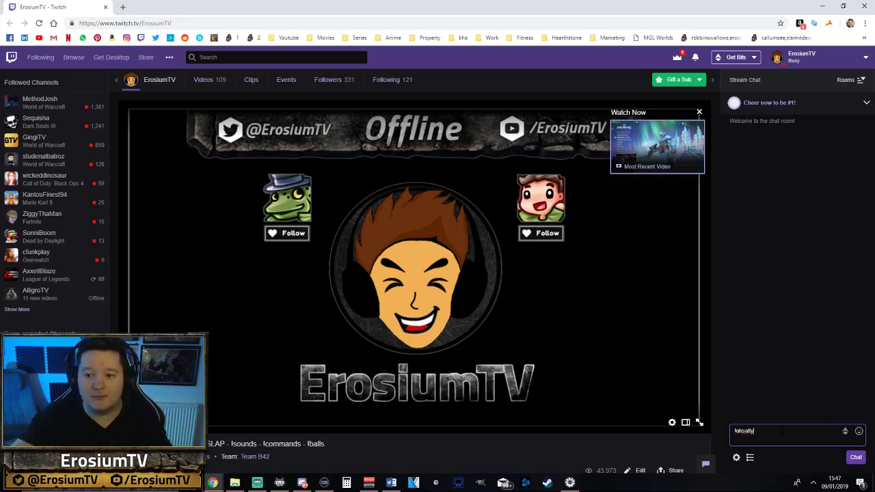
key(Return)
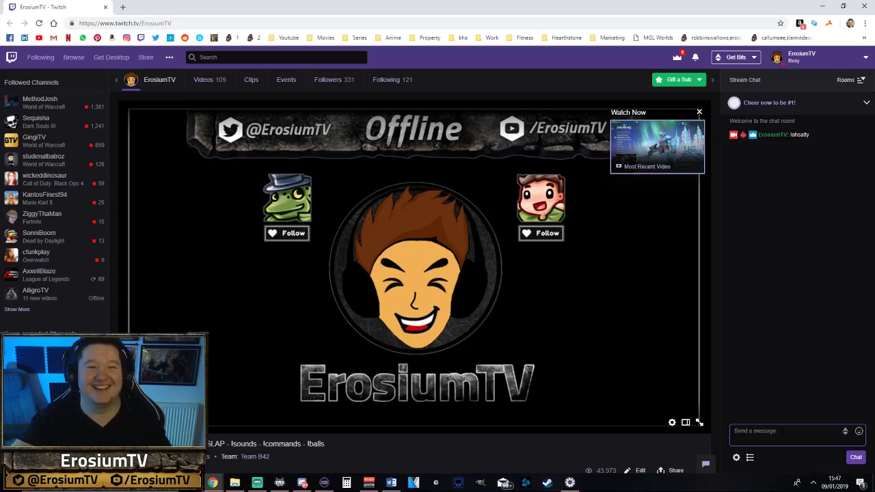
text(!s)
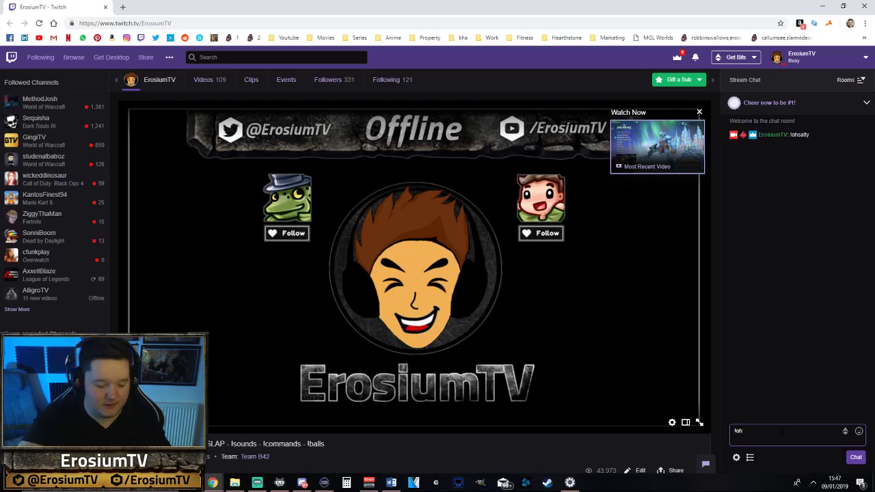
text(hsal)
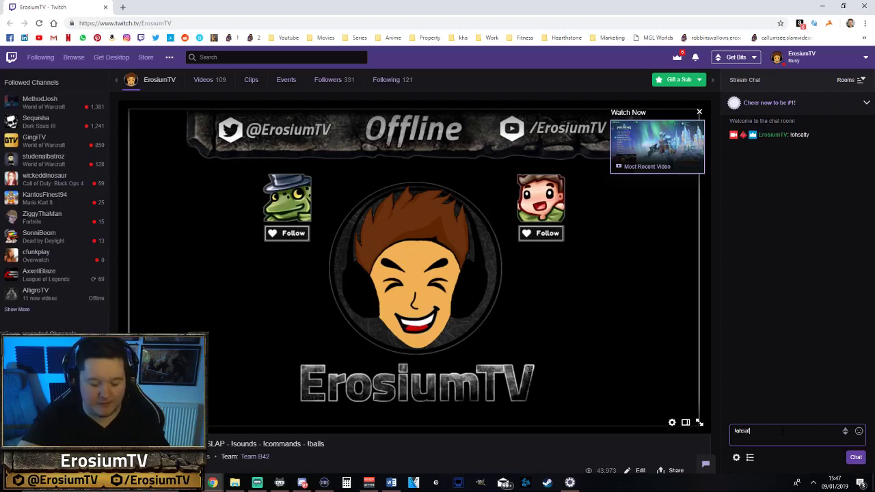
text(ty)
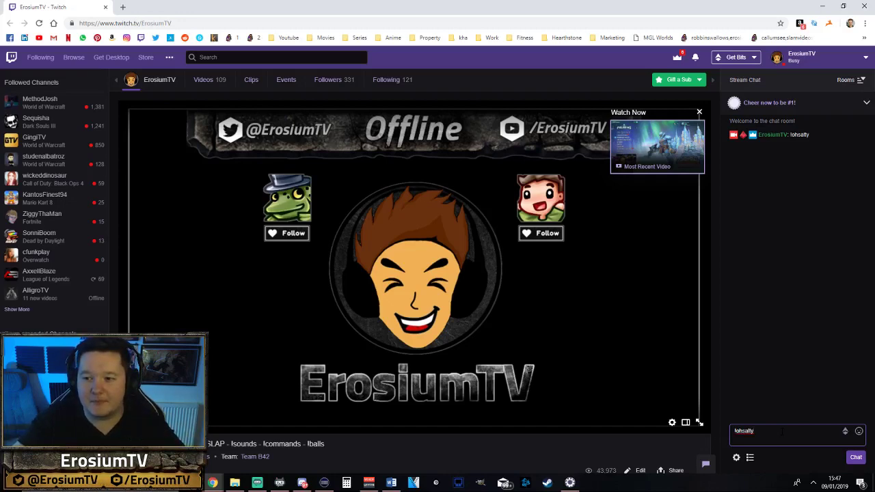
key(Return)
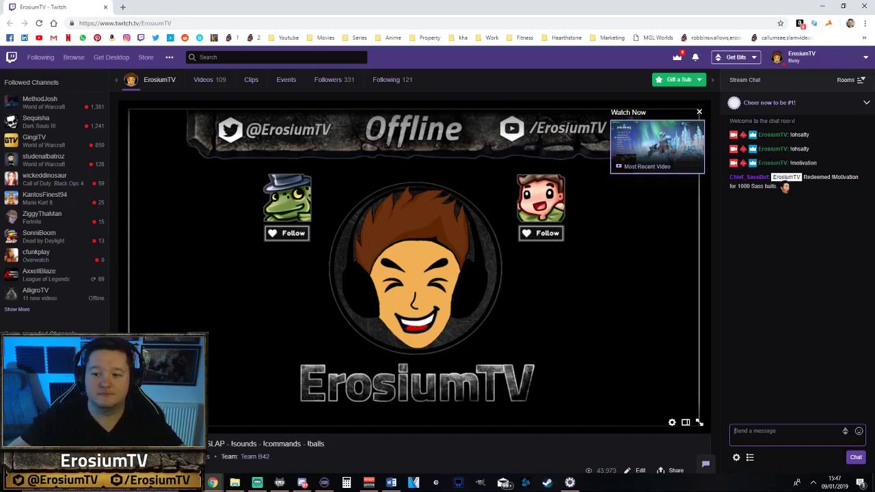
click(822, 6)
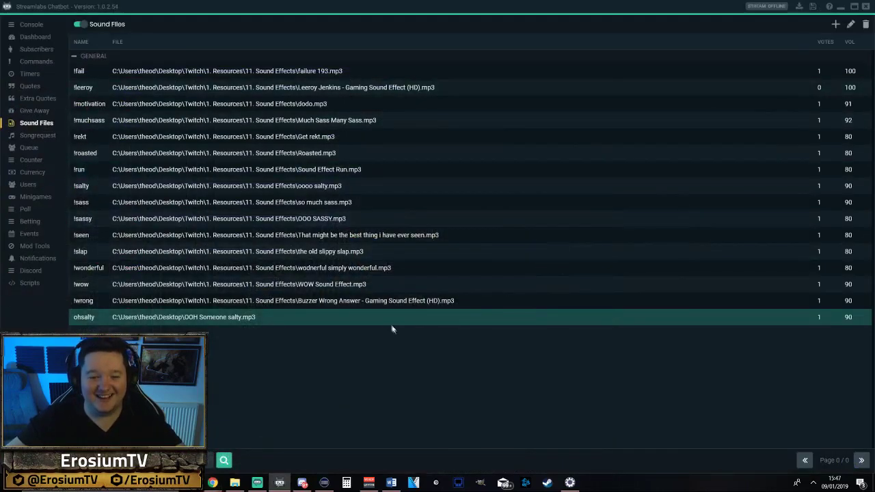
Edit ohsalty to respond '$username paid 1000 SassBalls to activate !OhSalty' and submit
right_click(204, 319)
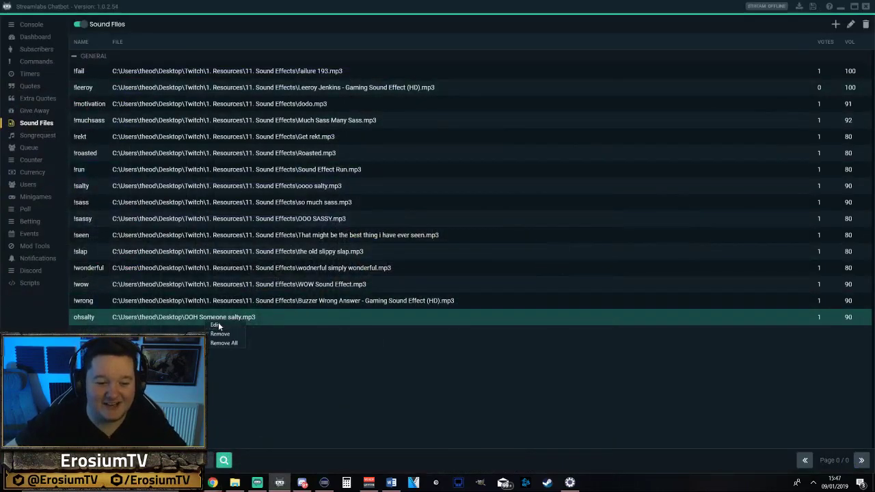
click(218, 321)
click(196, 268)
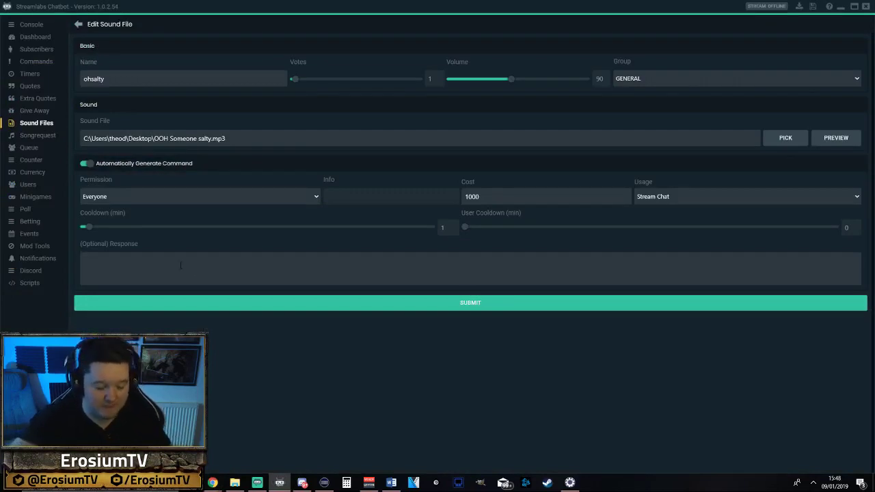
text(!)
key(BackSpace)
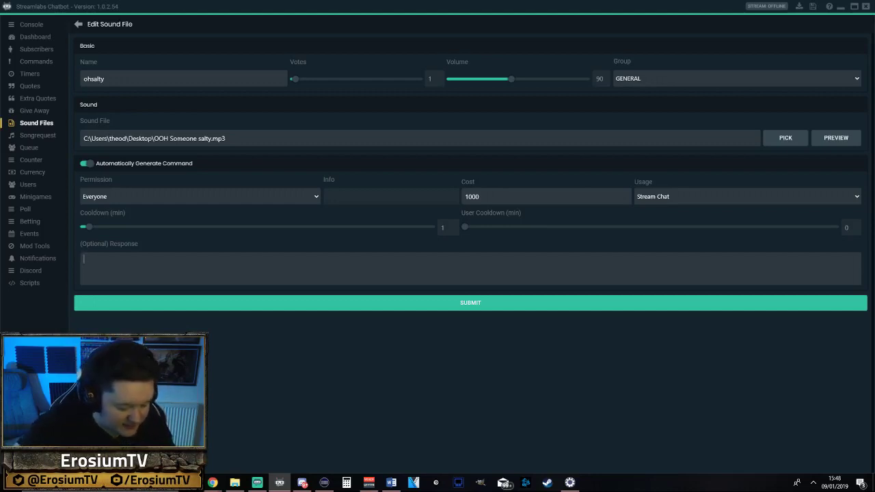
text($username)
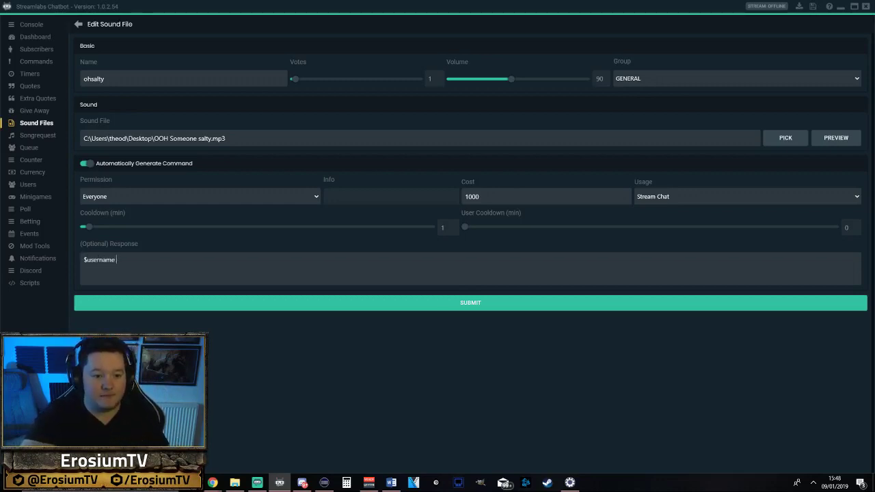
text( paid 1000 Sa)
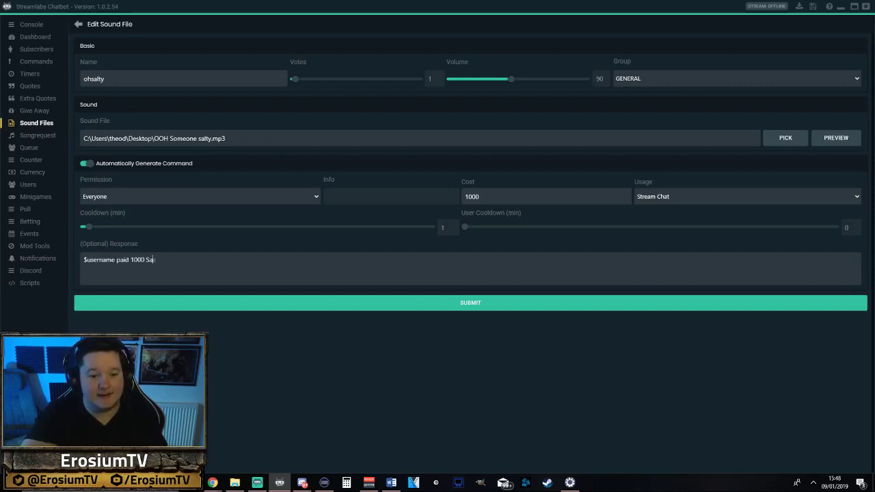
text(ssBalls to activat)
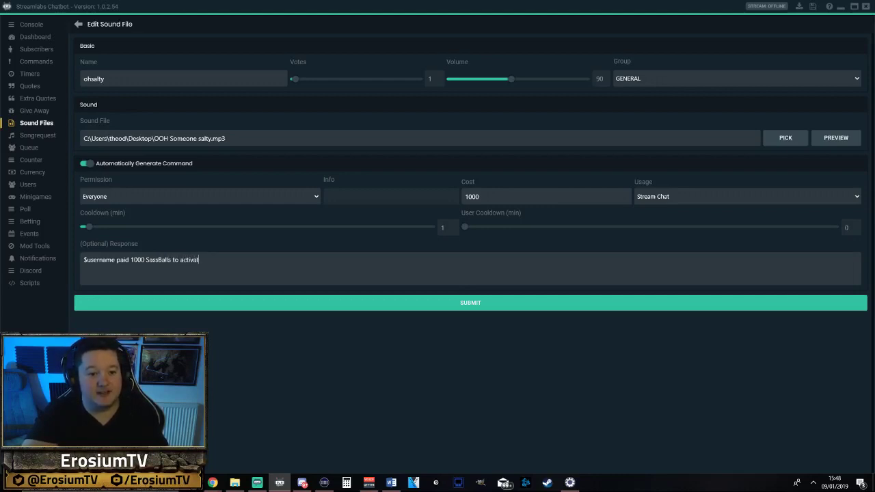
text(e OH)
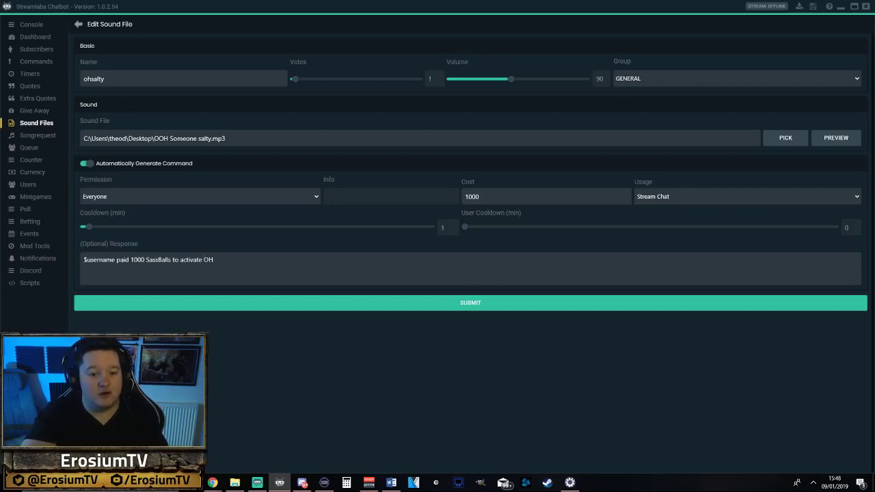
key(BackSpace)
text(!OhSalty)
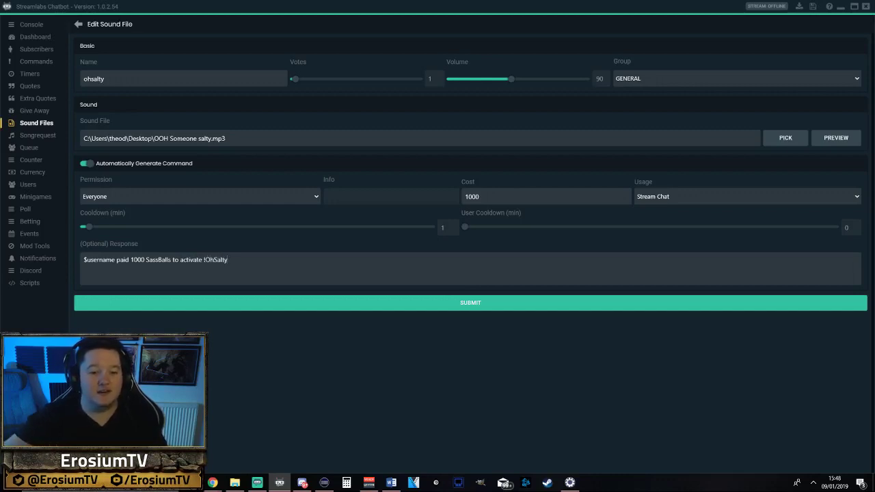
click(192, 308)
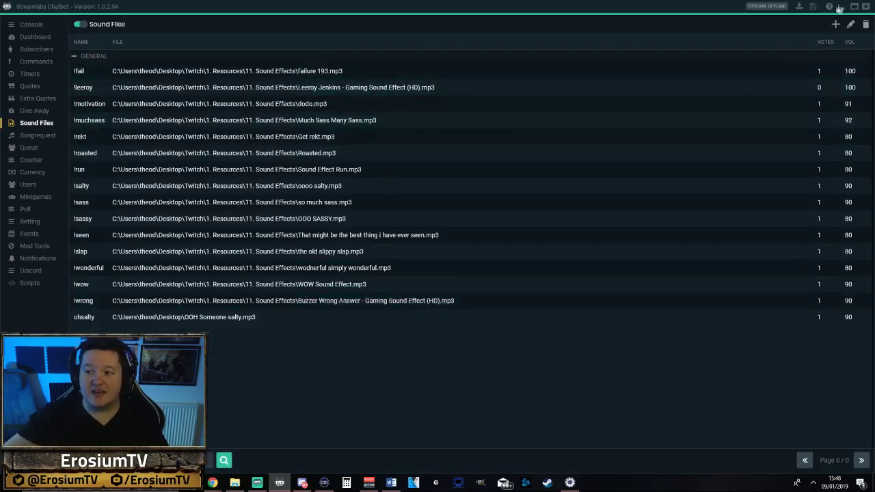
Send !ohsalty again in the Twitch chat to see the SassBalls reply, then minimize Chrome
click(839, 6)
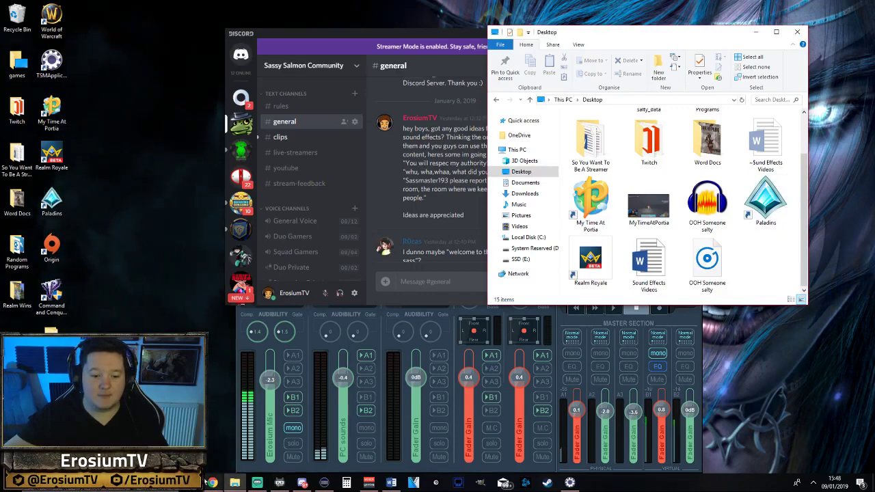
click(263, 441)
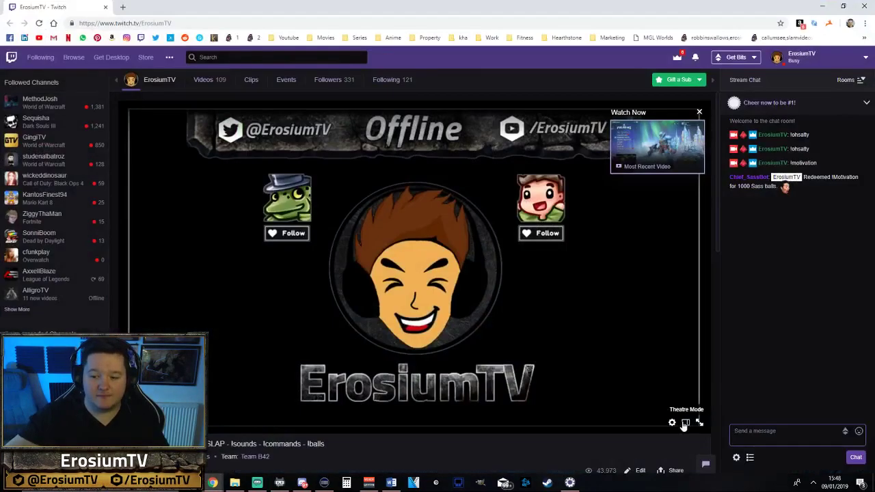
text(!)
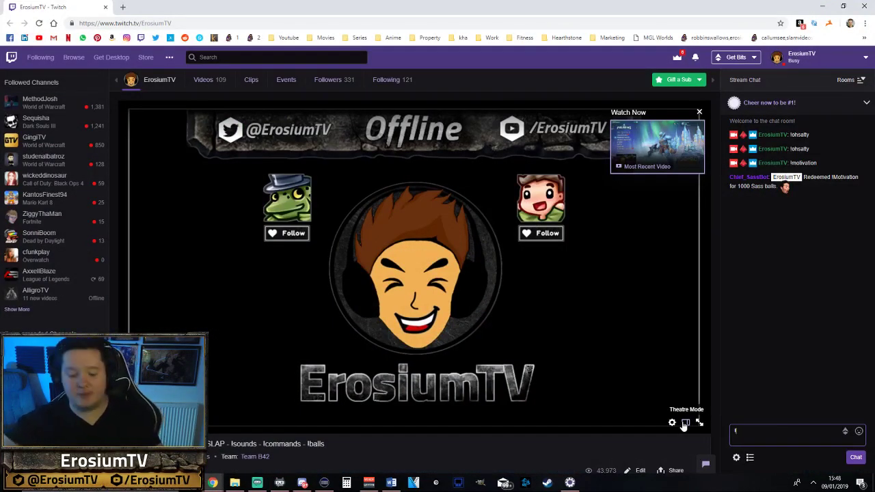
text(ohsalty)
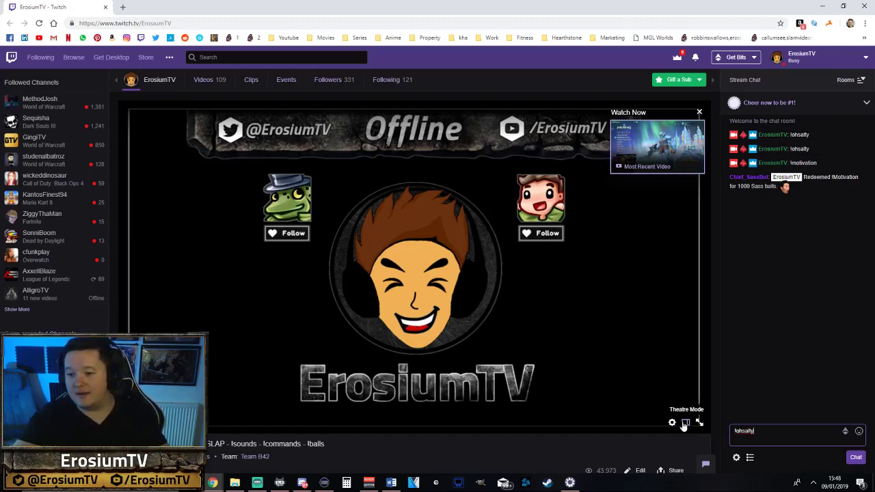
key(Return)
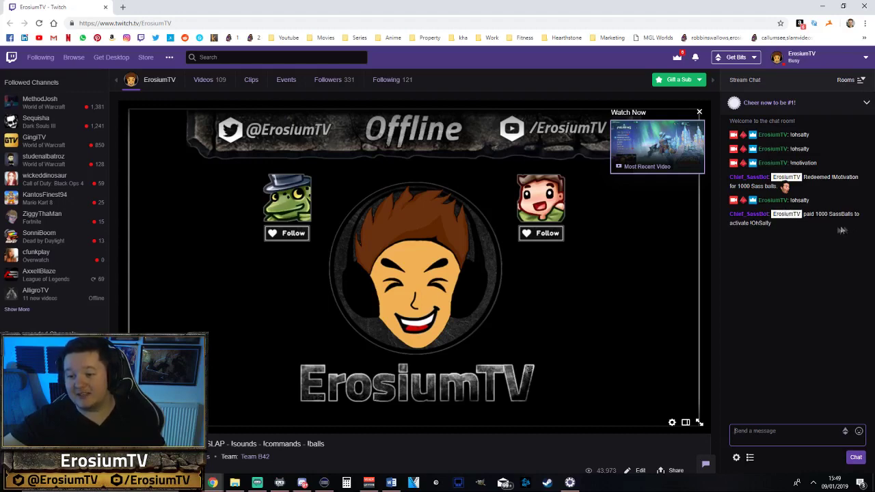
click(827, 6)
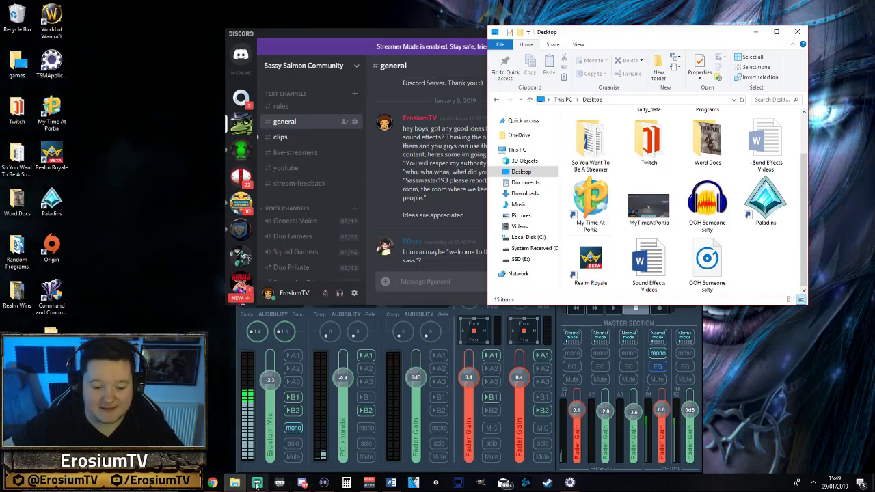
Review the chatbot's Sound Files list, then go to the Streamlabs Alert Box page
click(280, 483)
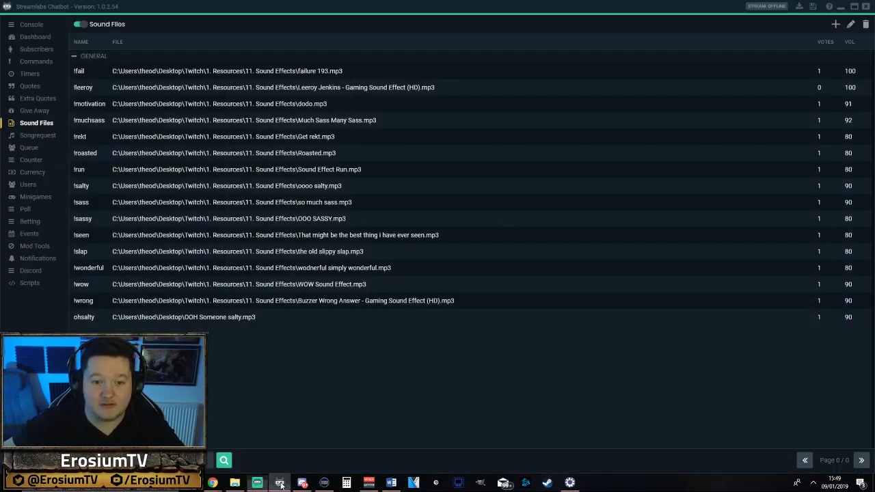
click(214, 118)
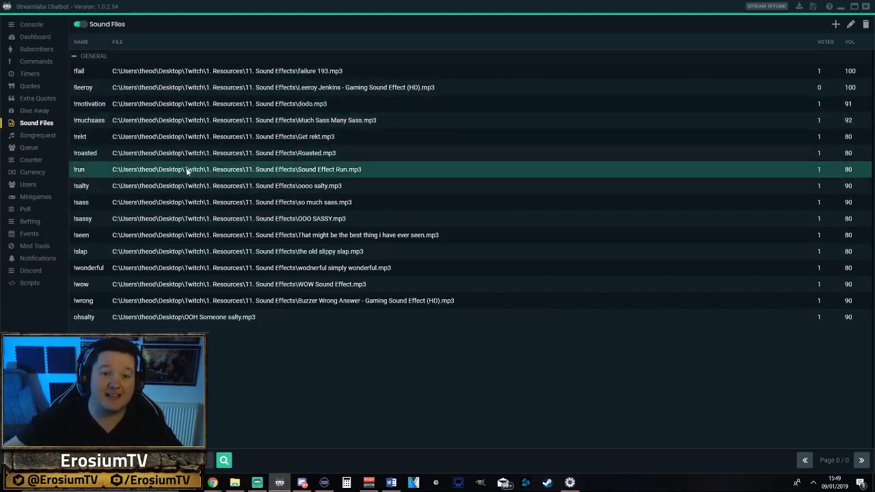
click(140, 186)
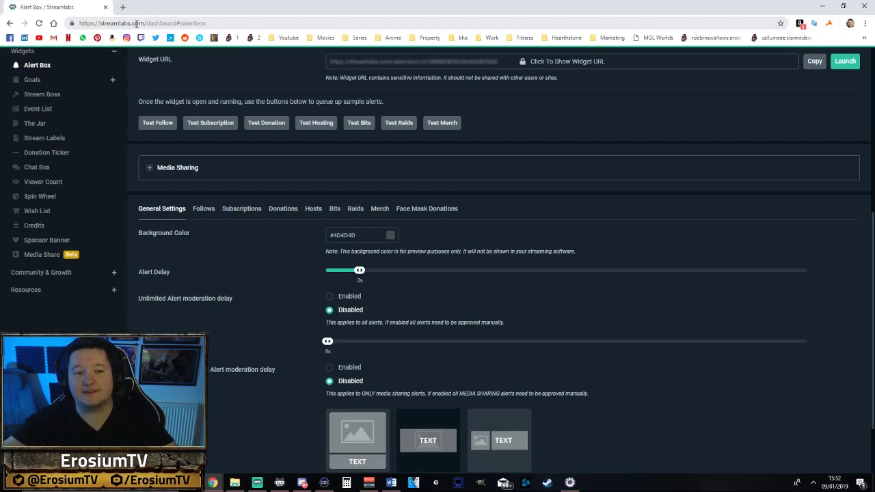
Look over the Follows alert settings, then open the Alert Box's Subscriptions tab
click(445, 123)
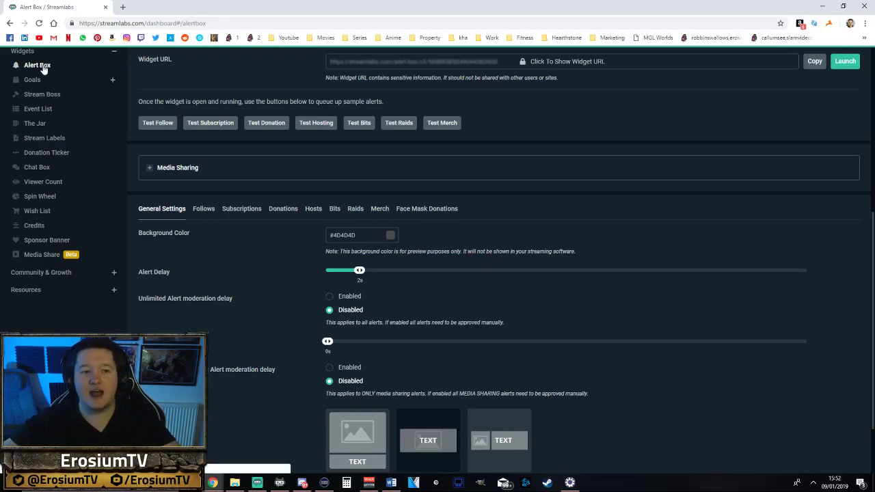
scroll(335, 259, down, 2)
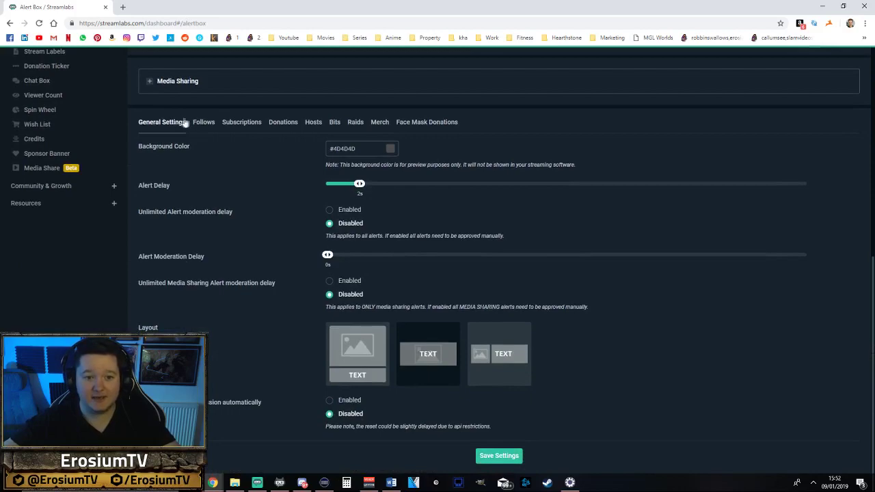
click(203, 121)
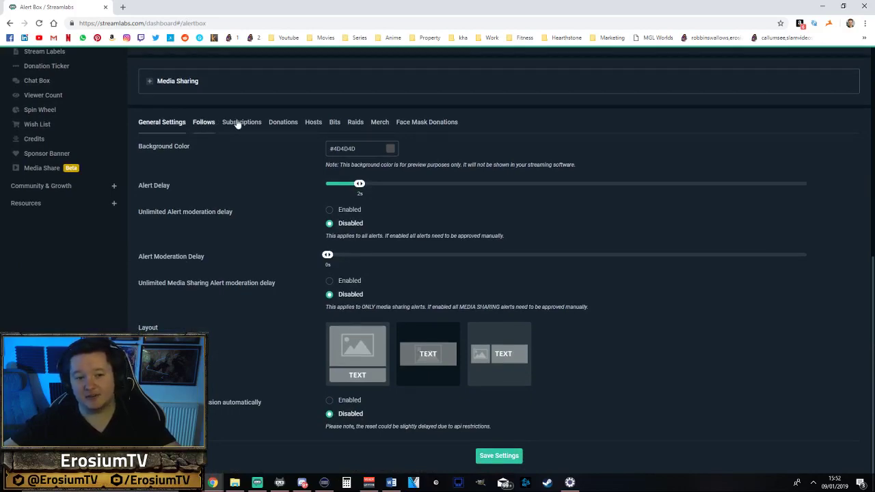
scroll(278, 139, up, 10)
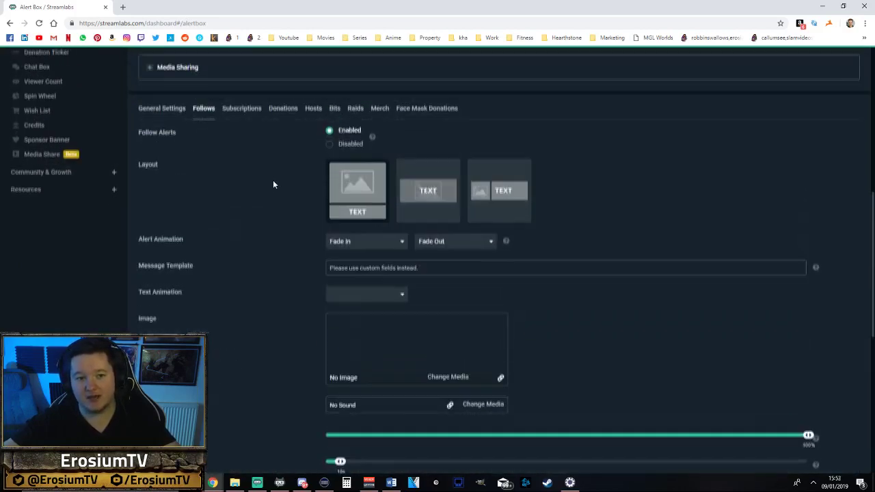
click(235, 231)
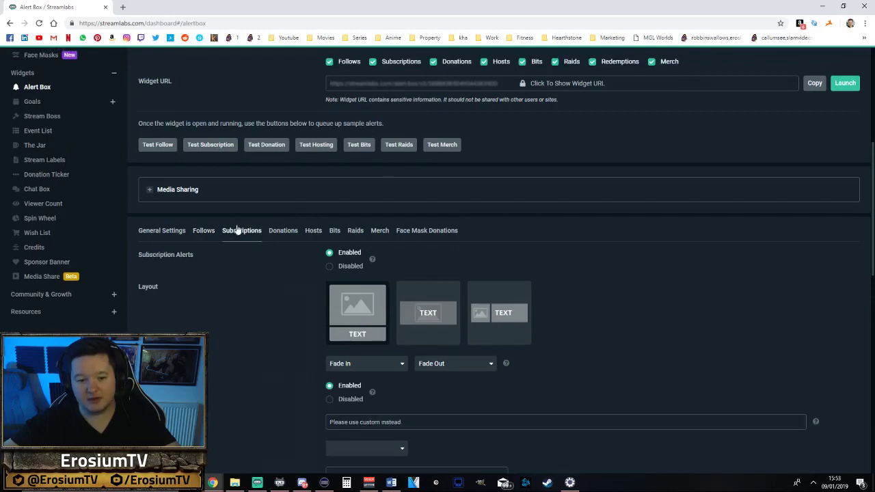
scroll(289, 288, down, 8)
scroll(291, 290, down, 2)
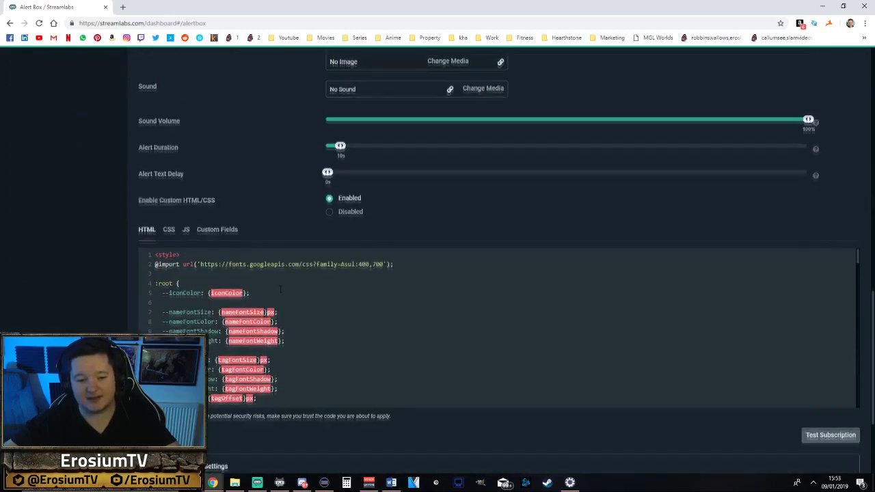
scroll(286, 255, up, 6)
scroll(267, 262, down, 3)
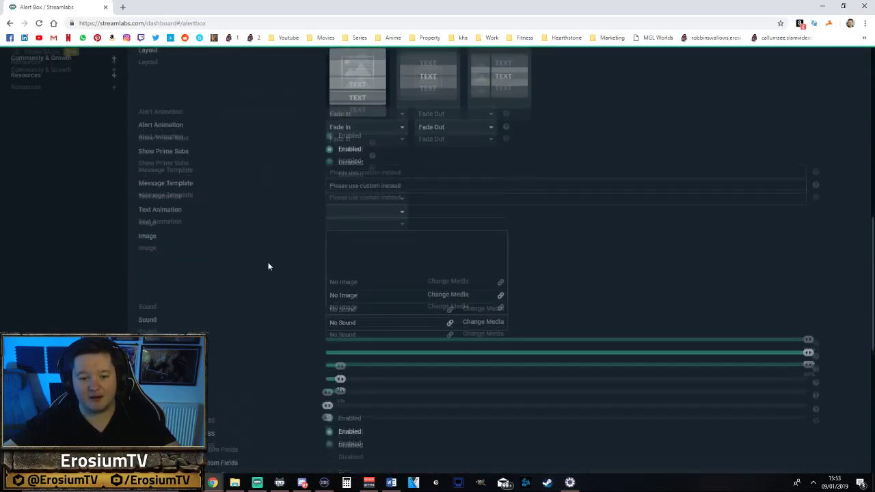
scroll(269, 262, up, 2)
scroll(398, 253, down, 4)
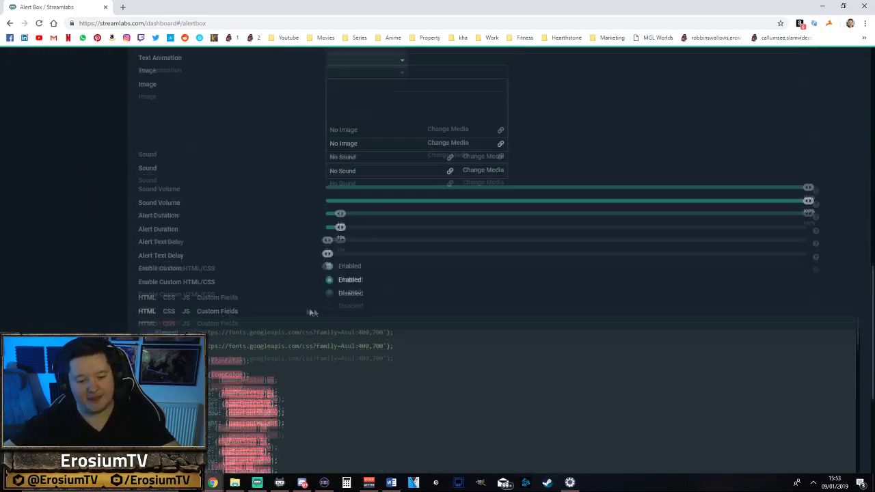
scroll(687, 302, down, 1)
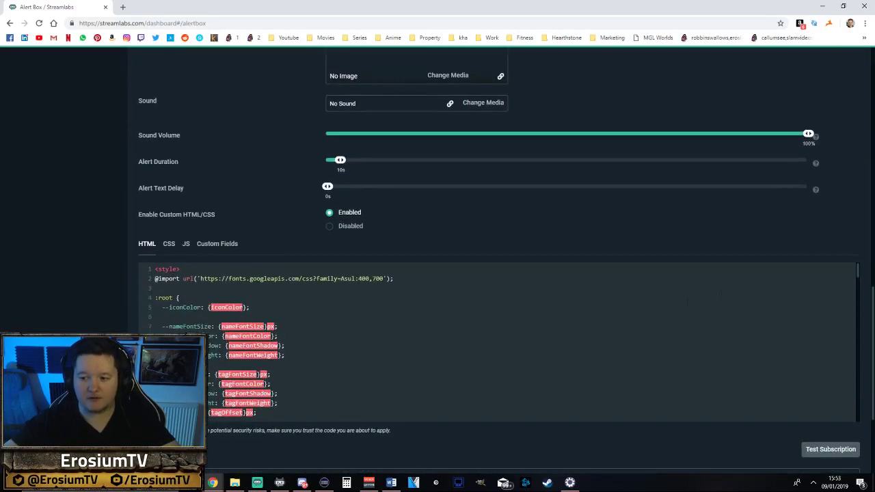
drag(857, 275, 833, 260)
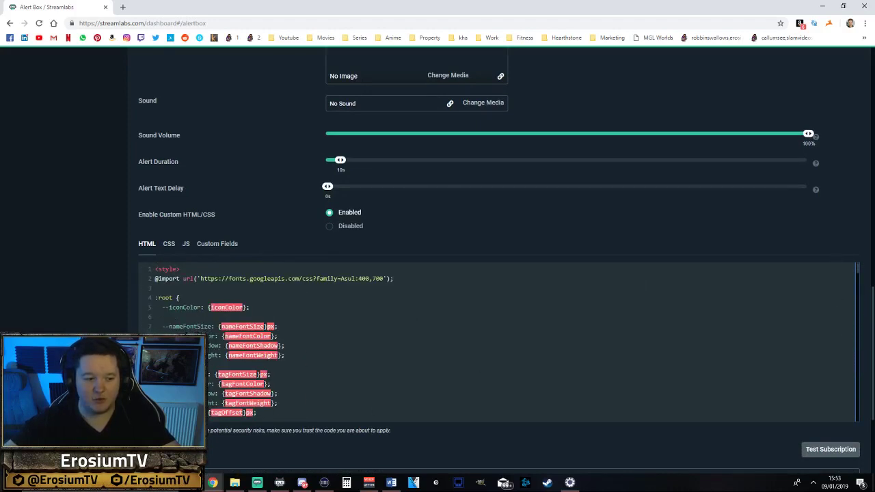
click(257, 483)
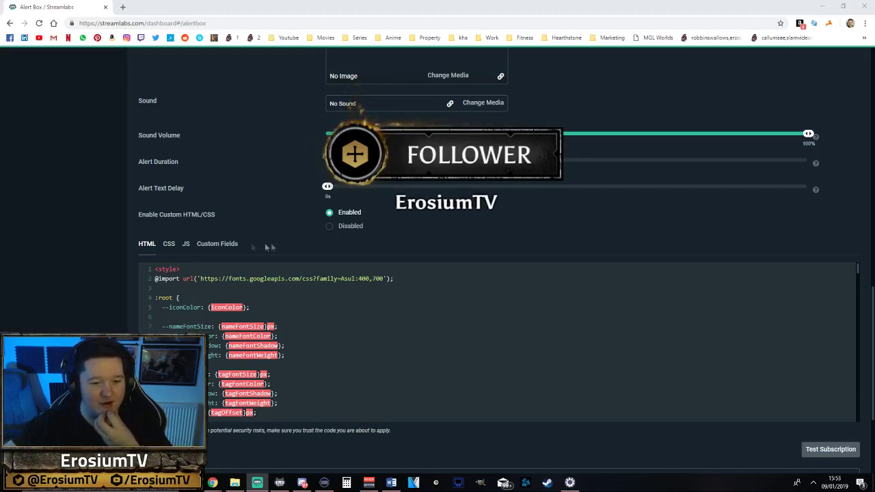
scroll(87, 183, up, 1)
scroll(102, 198, up, 5)
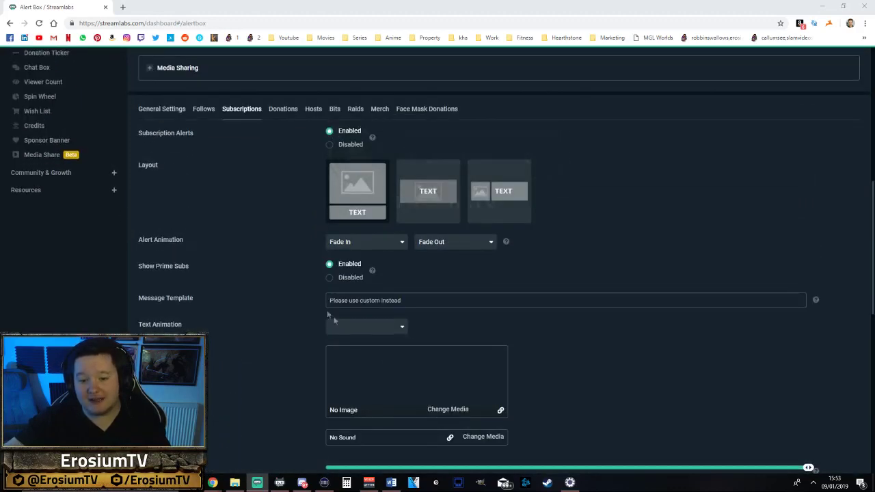
Upload 'OOH Someone salty' from the Desktop via Change Media and select it as the sub sound
click(482, 438)
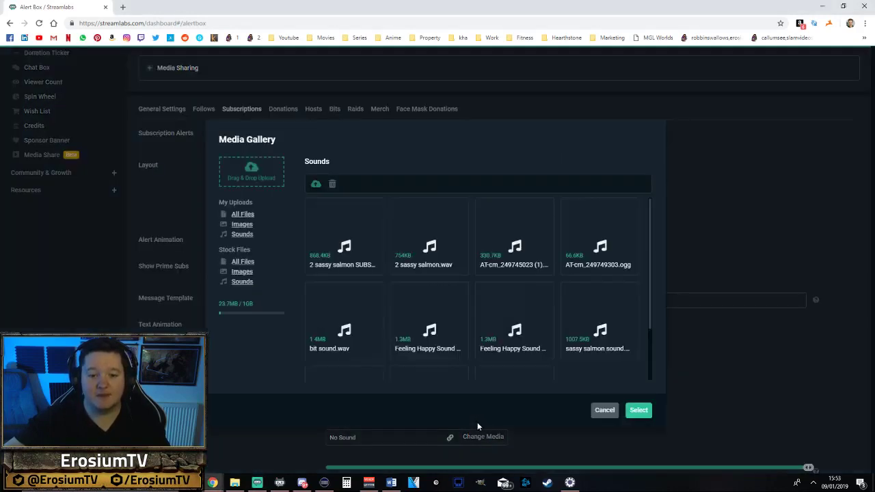
click(252, 172)
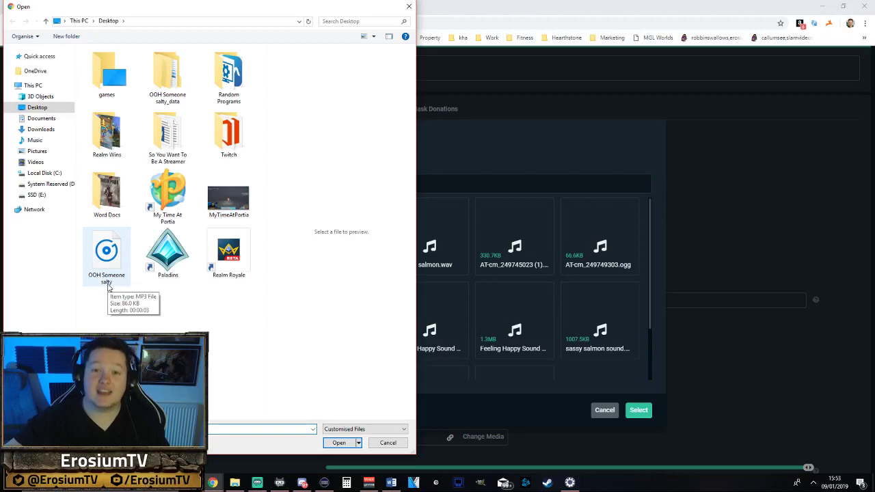
click(107, 286)
click(343, 444)
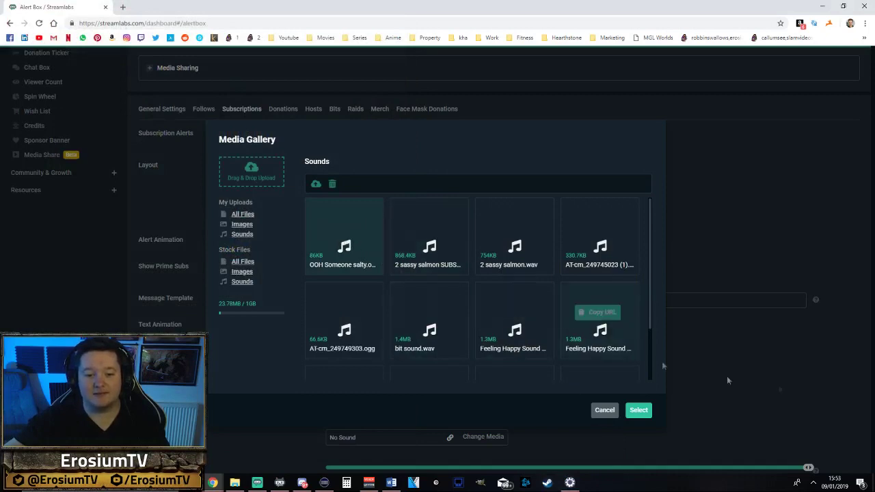
click(637, 411)
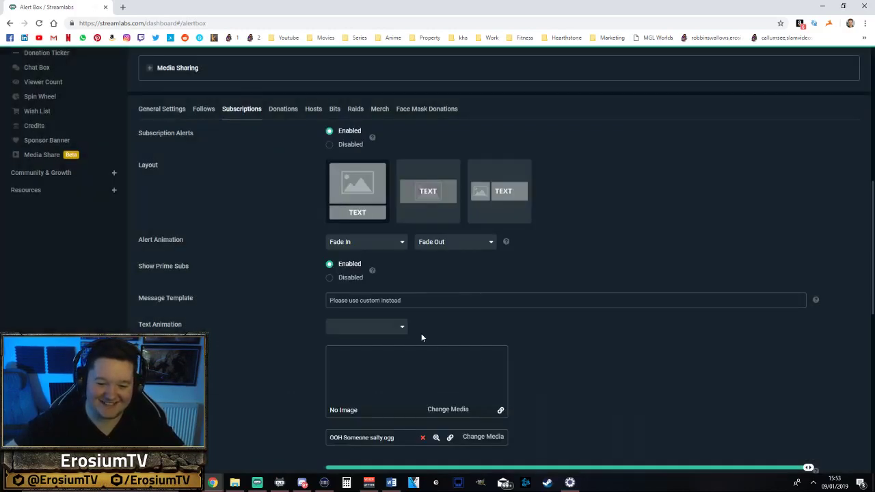
Watch the test follow and 'NEW SUB' alerts fire, then return to Streamlabs Chatbot
scroll(668, 323, down, 2)
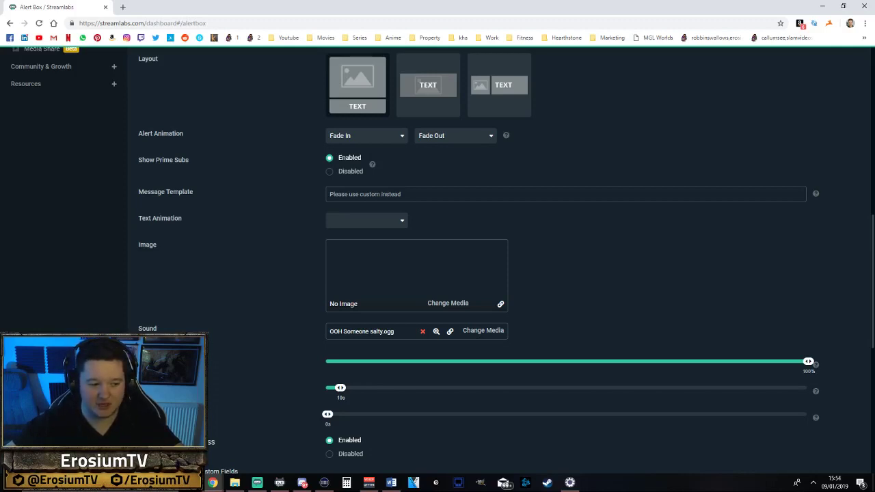
click(257, 482)
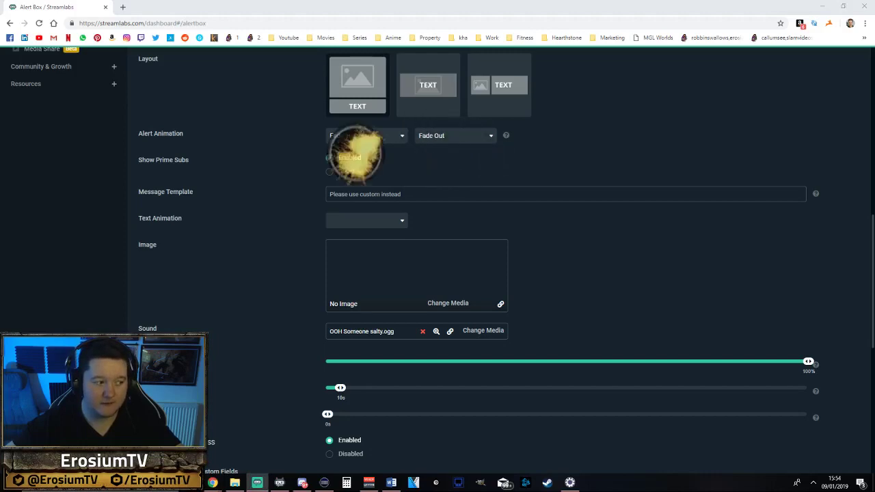
scroll(278, 277, up, 4)
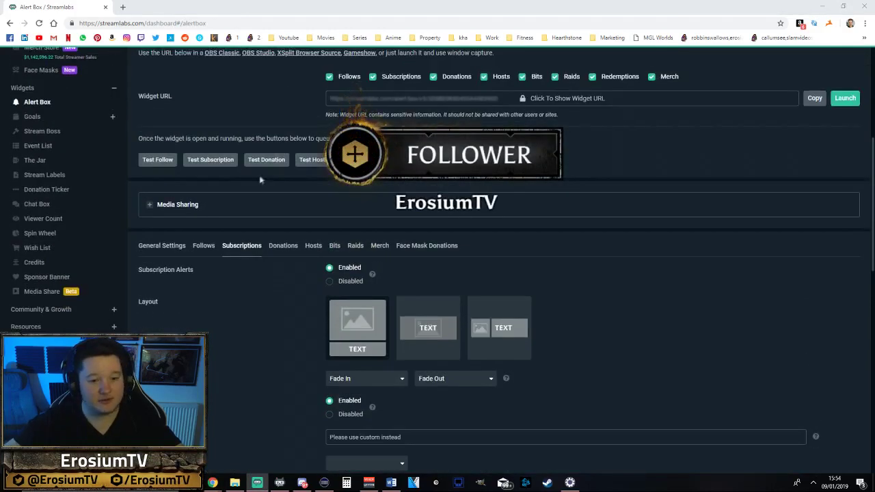
scroll(269, 248, down, 2)
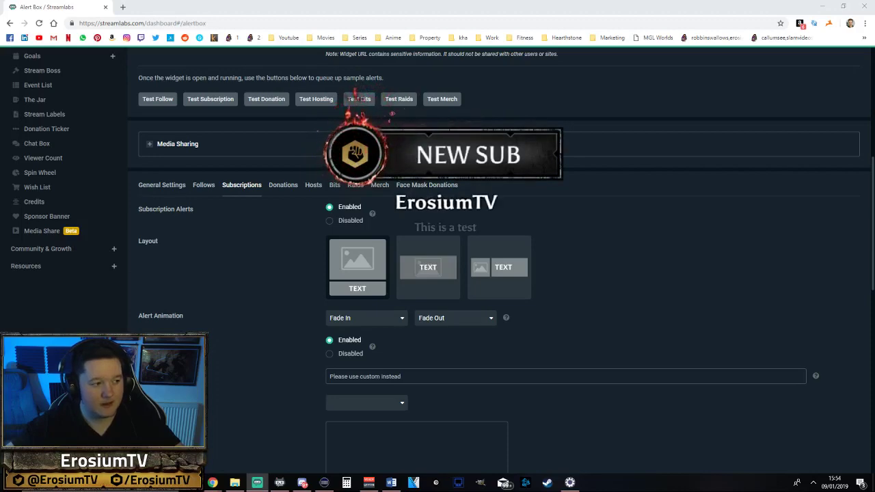
scroll(360, 289, down, 3)
scroll(361, 288, down, 5)
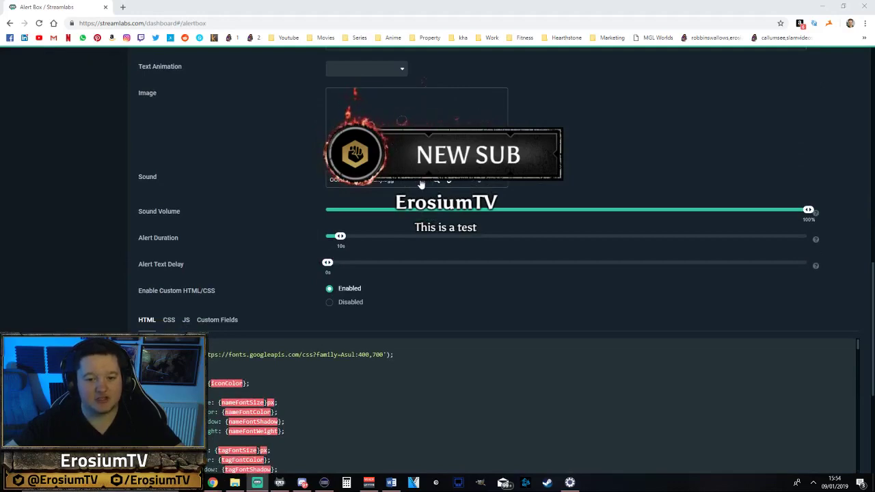
click(277, 484)
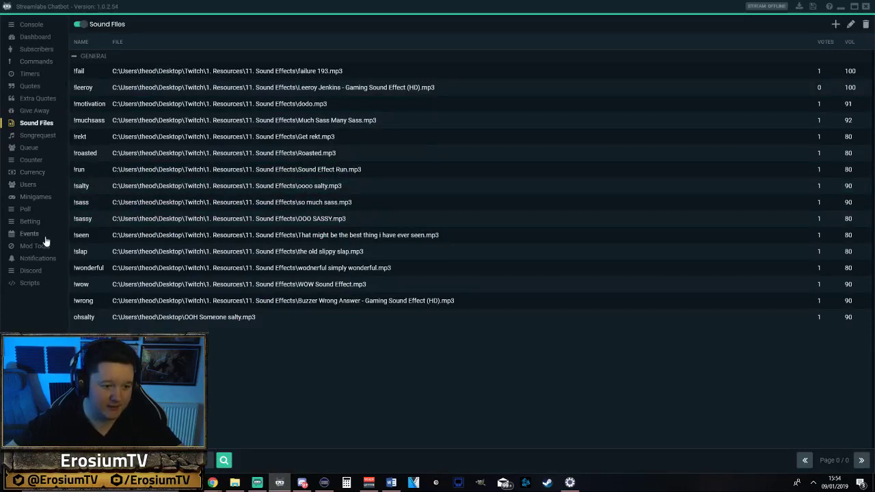
On the Notifications page, tick Play SFX under Follow Notify and pick ohsalty as the sound
click(34, 260)
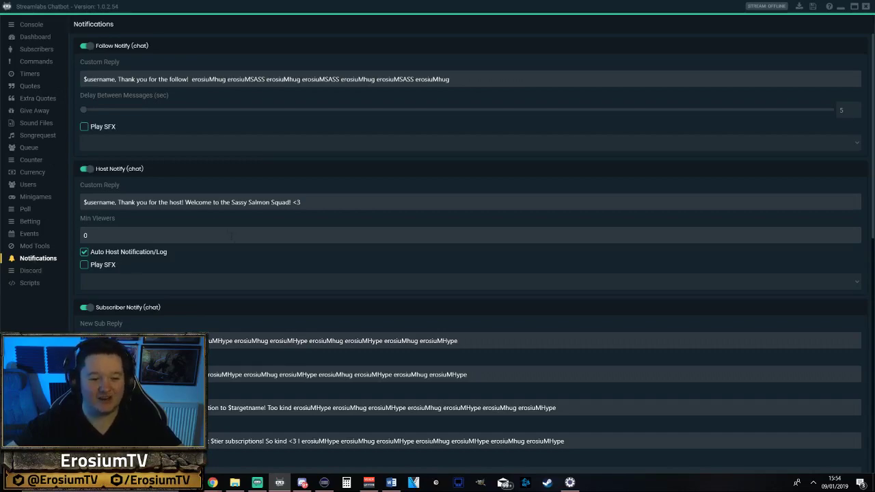
scroll(150, 238, down, 3)
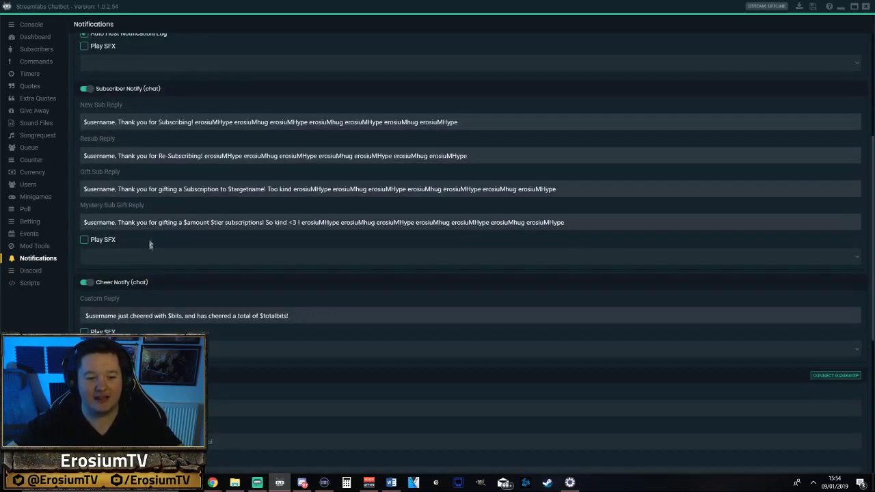
scroll(139, 296, down, 2)
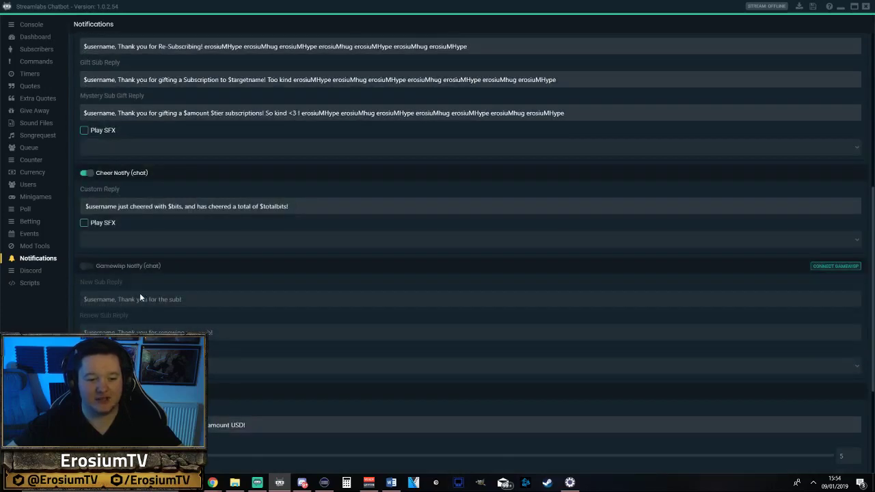
scroll(139, 293, up, 6)
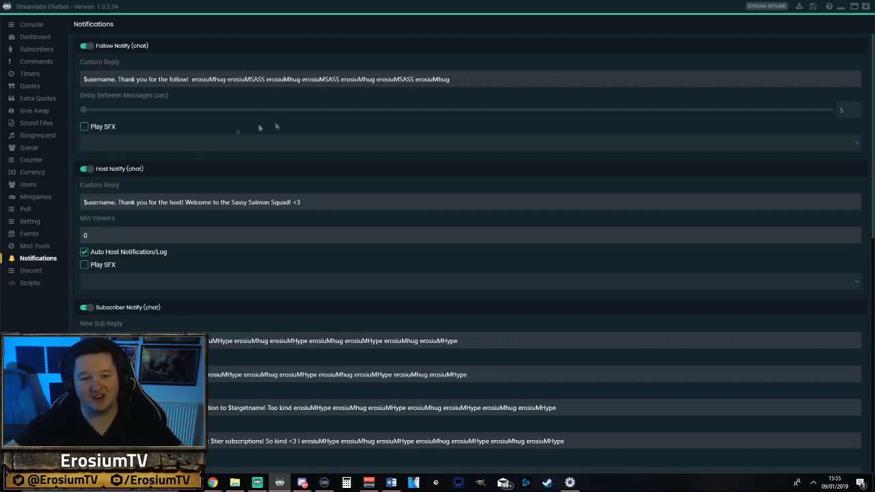
click(84, 128)
click(262, 151)
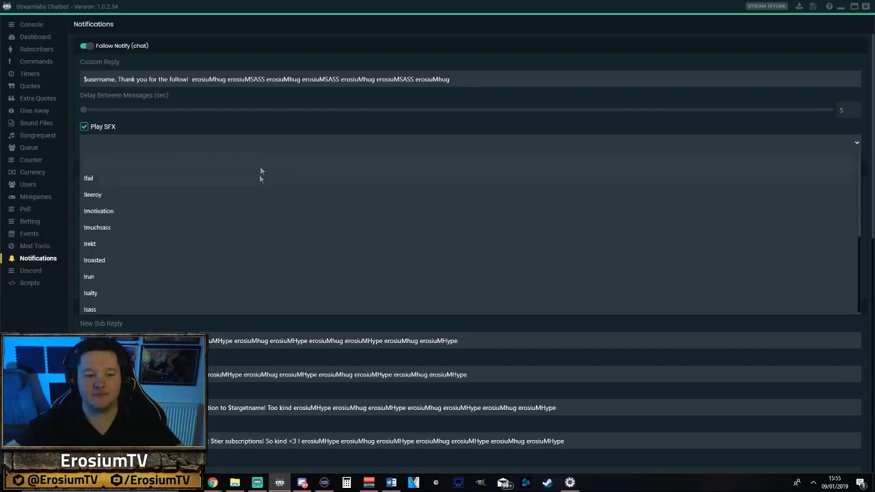
scroll(179, 231, down, 5)
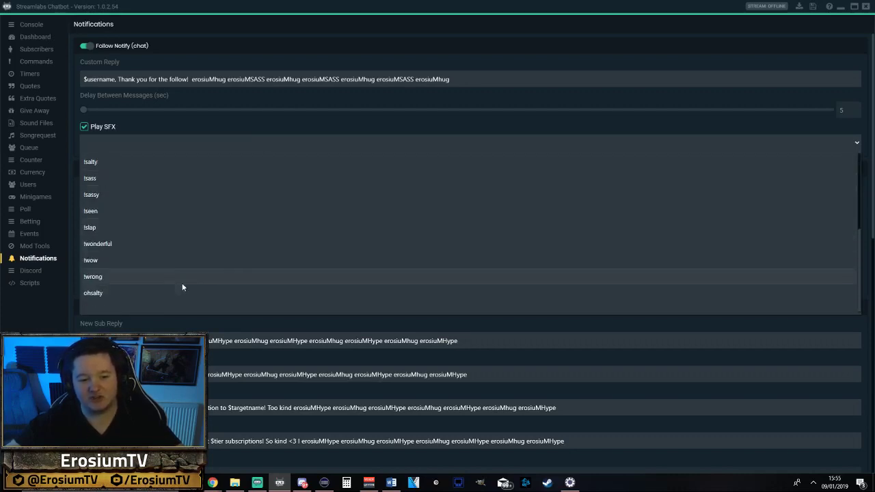
scroll(182, 284, up, 2)
scroll(183, 278, down, 3)
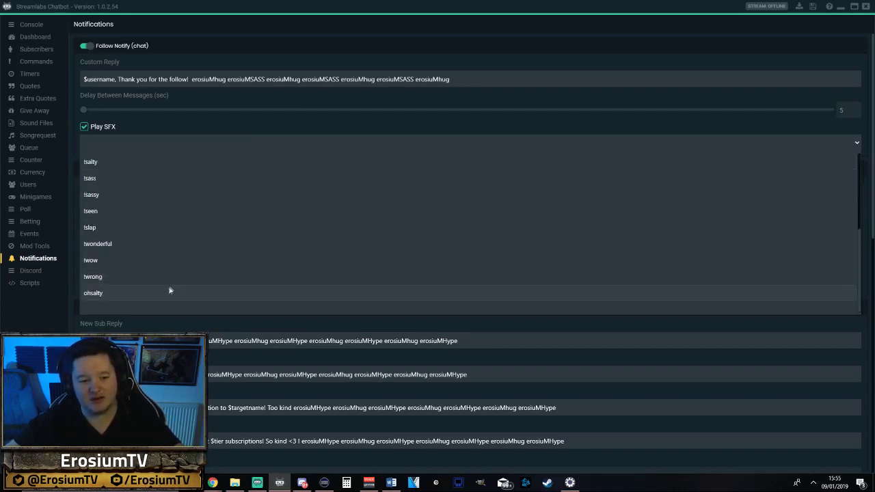
click(161, 294)
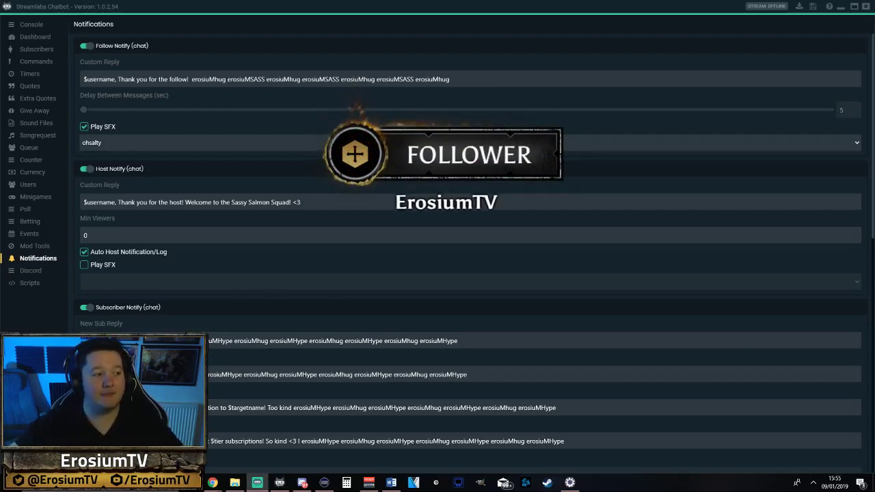
Go back to the Alert Box Subscriptions settings in Chrome, where the subscription sound now shows No Sound
mouse_move(213, 482)
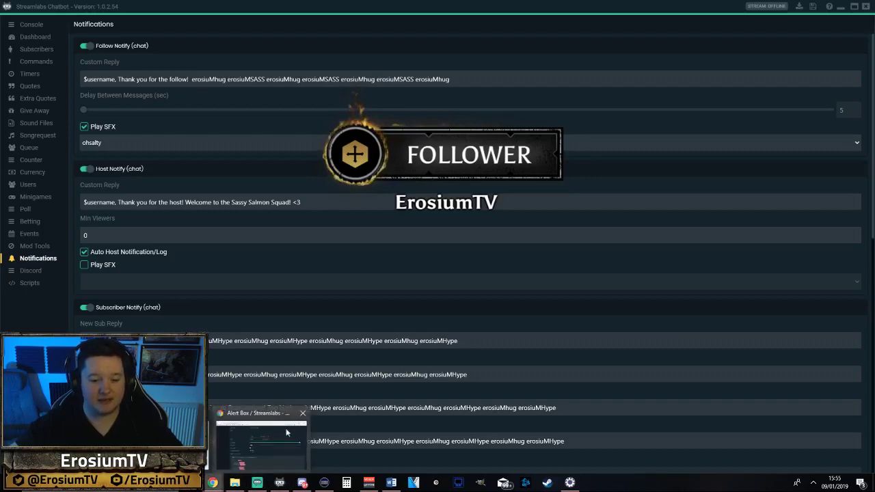
click(286, 427)
scroll(445, 242, down, 5)
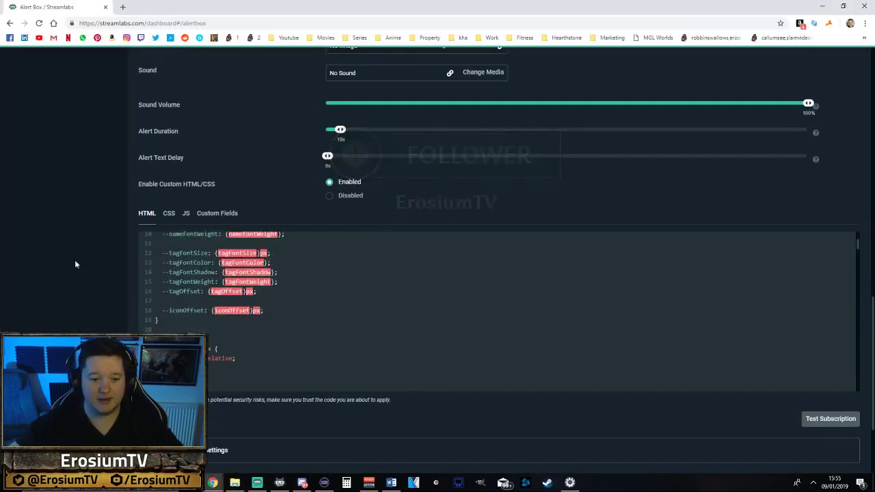
scroll(321, 263, up, 5)
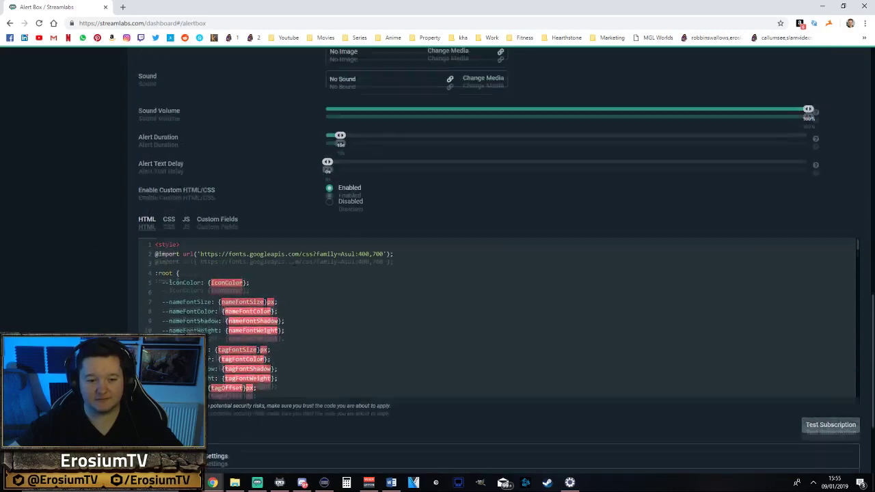
scroll(307, 297, down, 4)
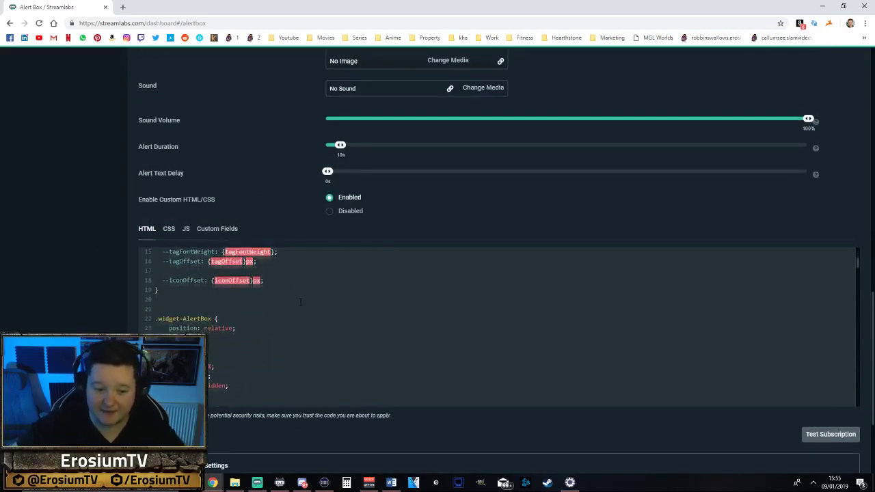
scroll(221, 166, up, 4)
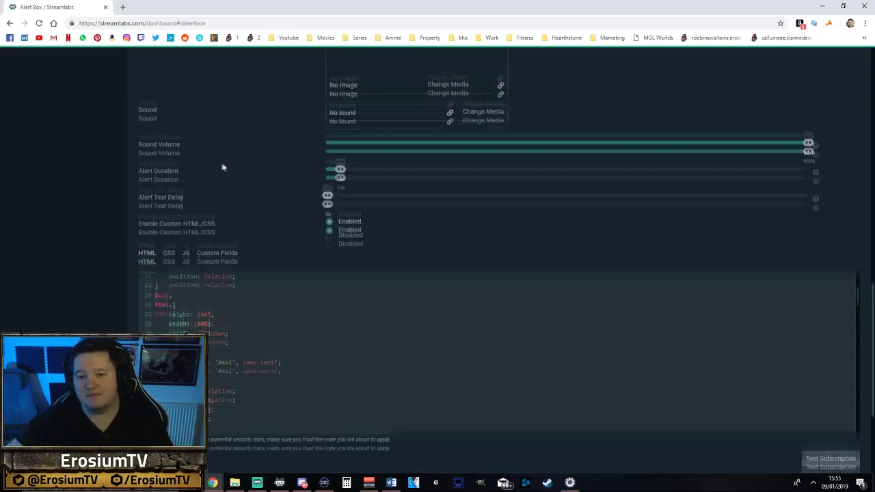
scroll(449, 230, up, 3)
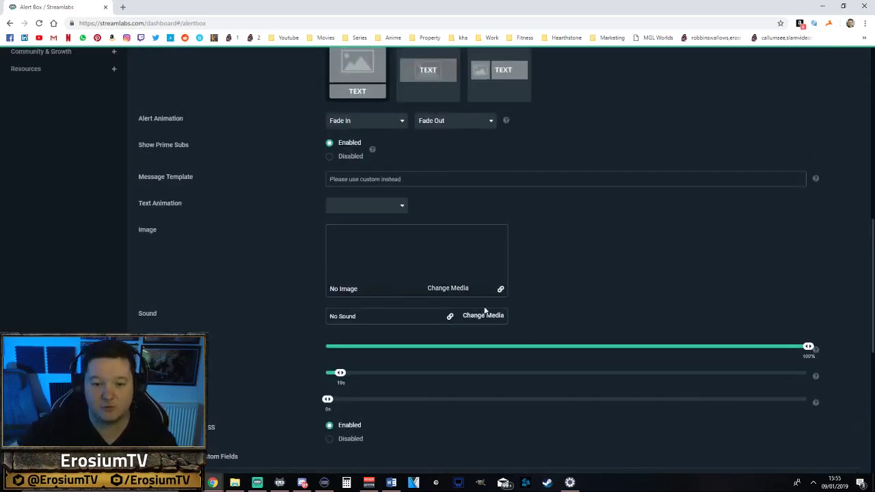
scroll(591, 231, up, 3)
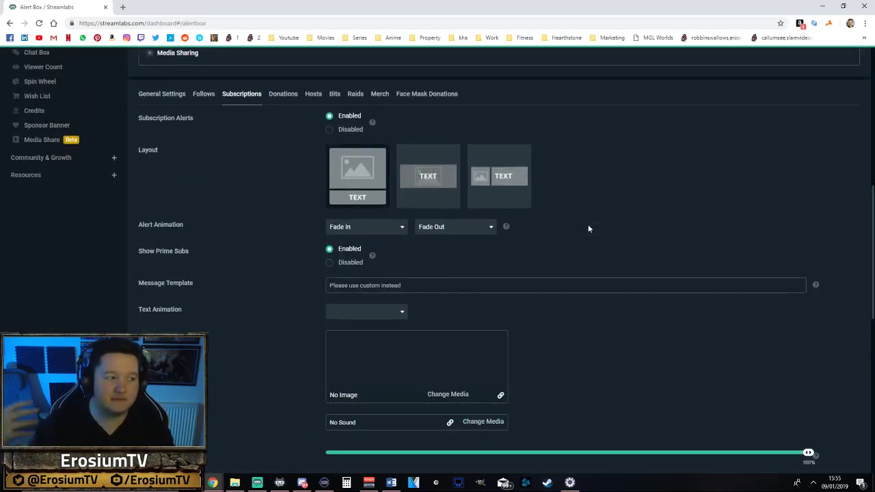